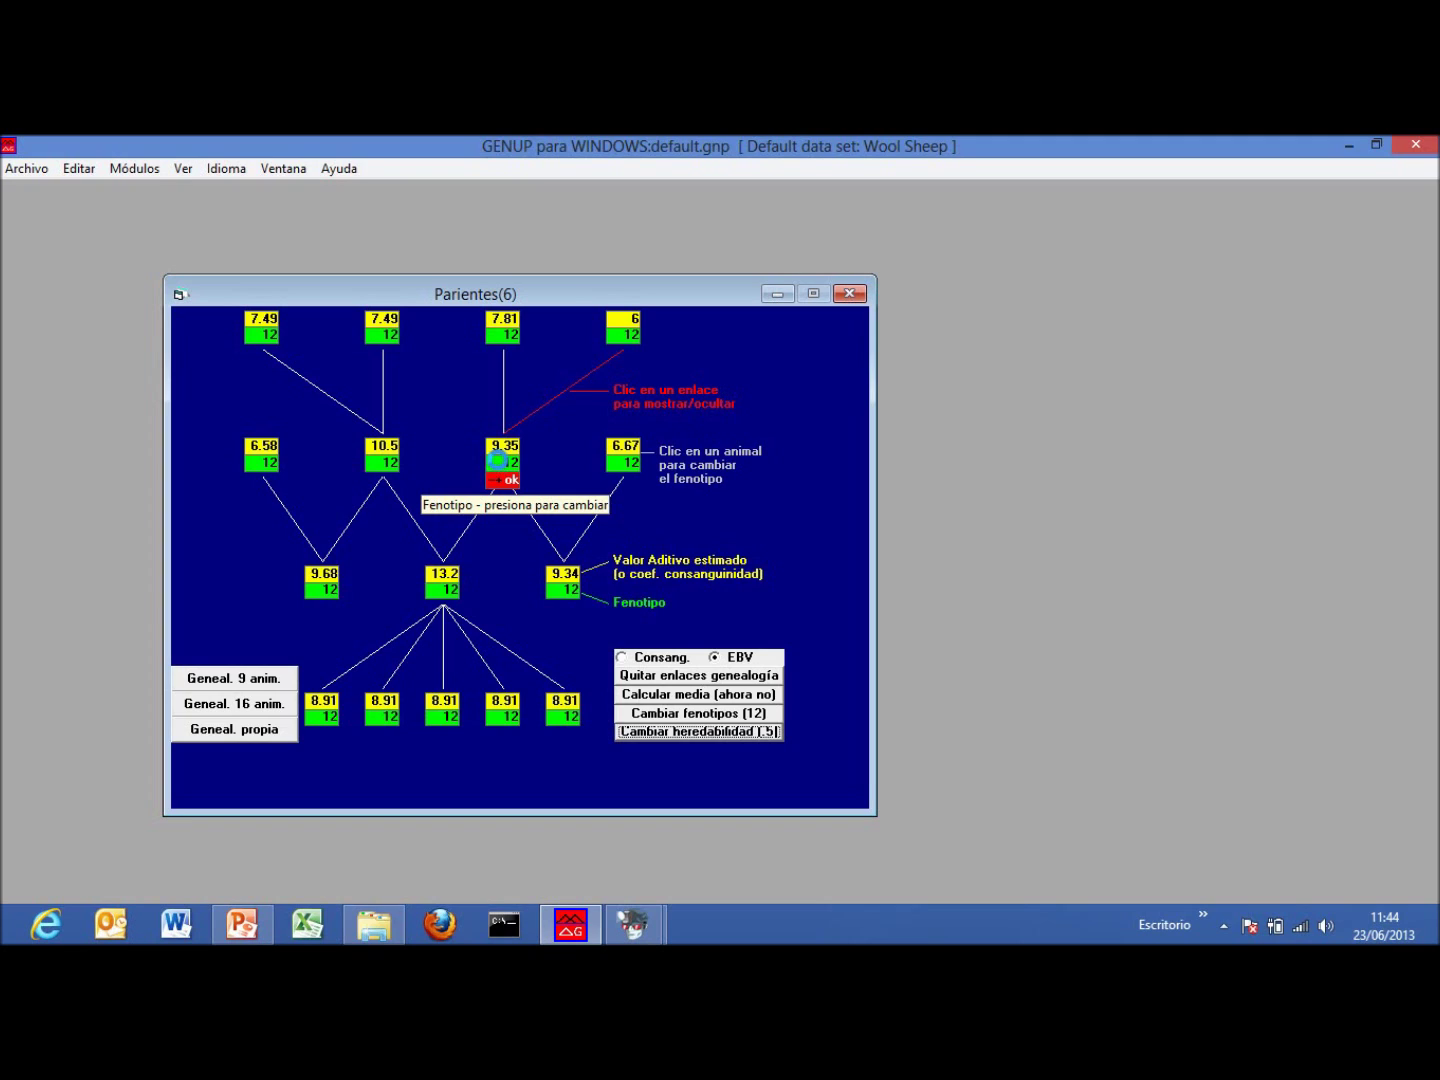
- In the second row of the pedigree, set the third animal's phenotype to 9 and the fourth animal's to 14
{"action": "left_click", "coordinate": [491, 475]}
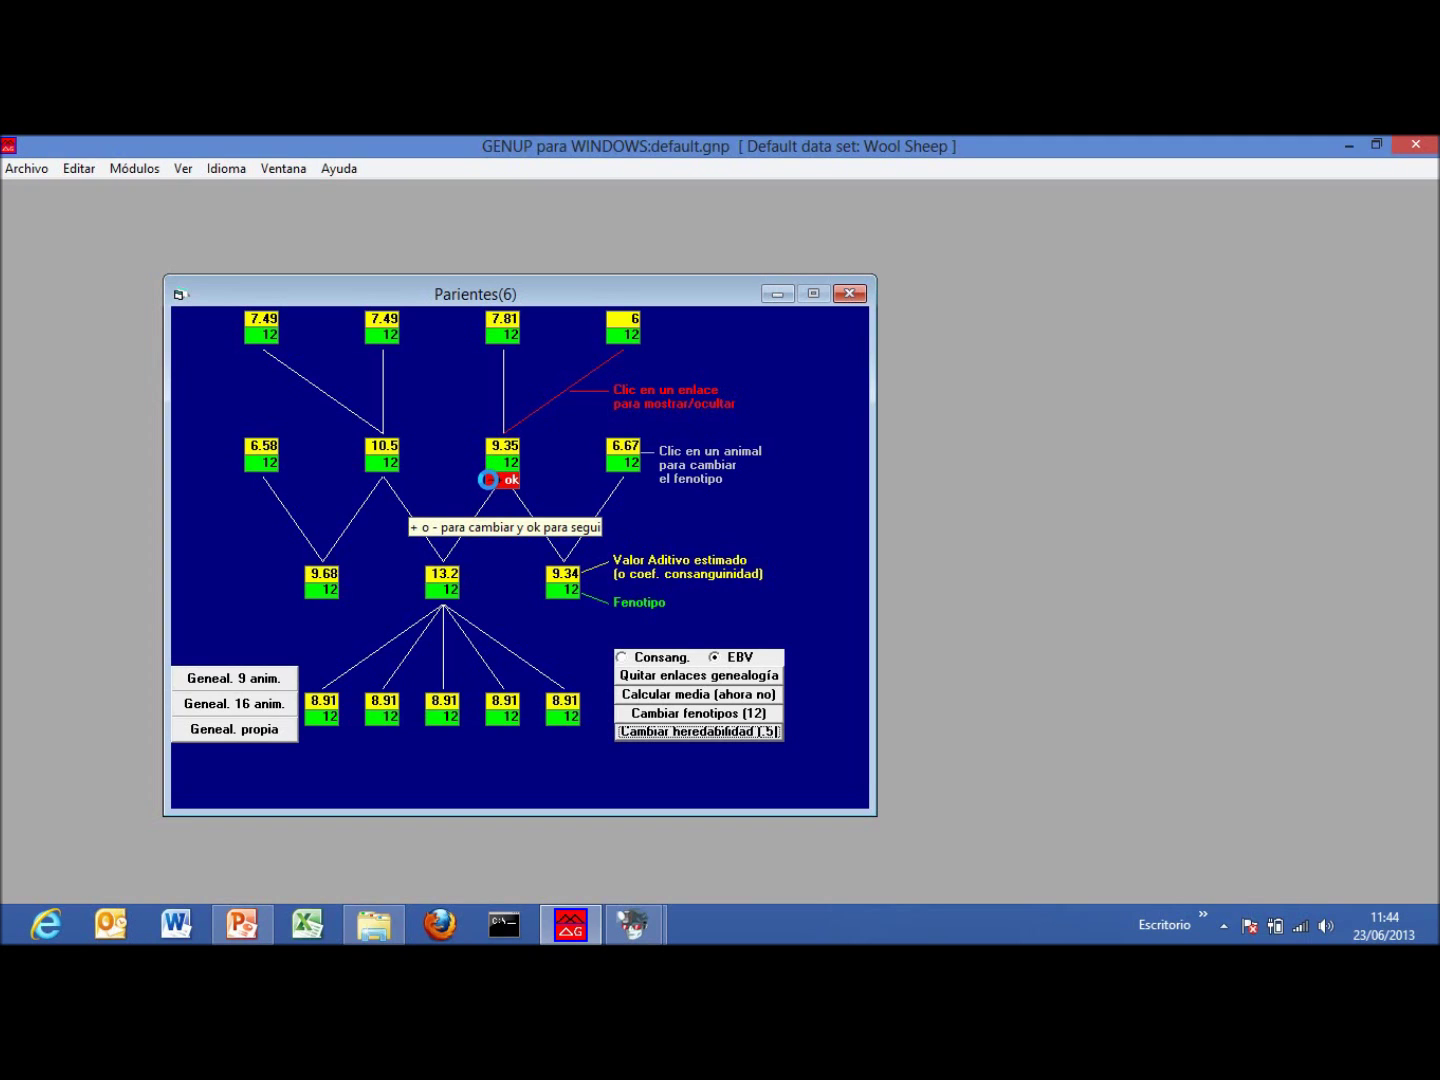
{"action": "left_click", "coordinate": [489, 481]}
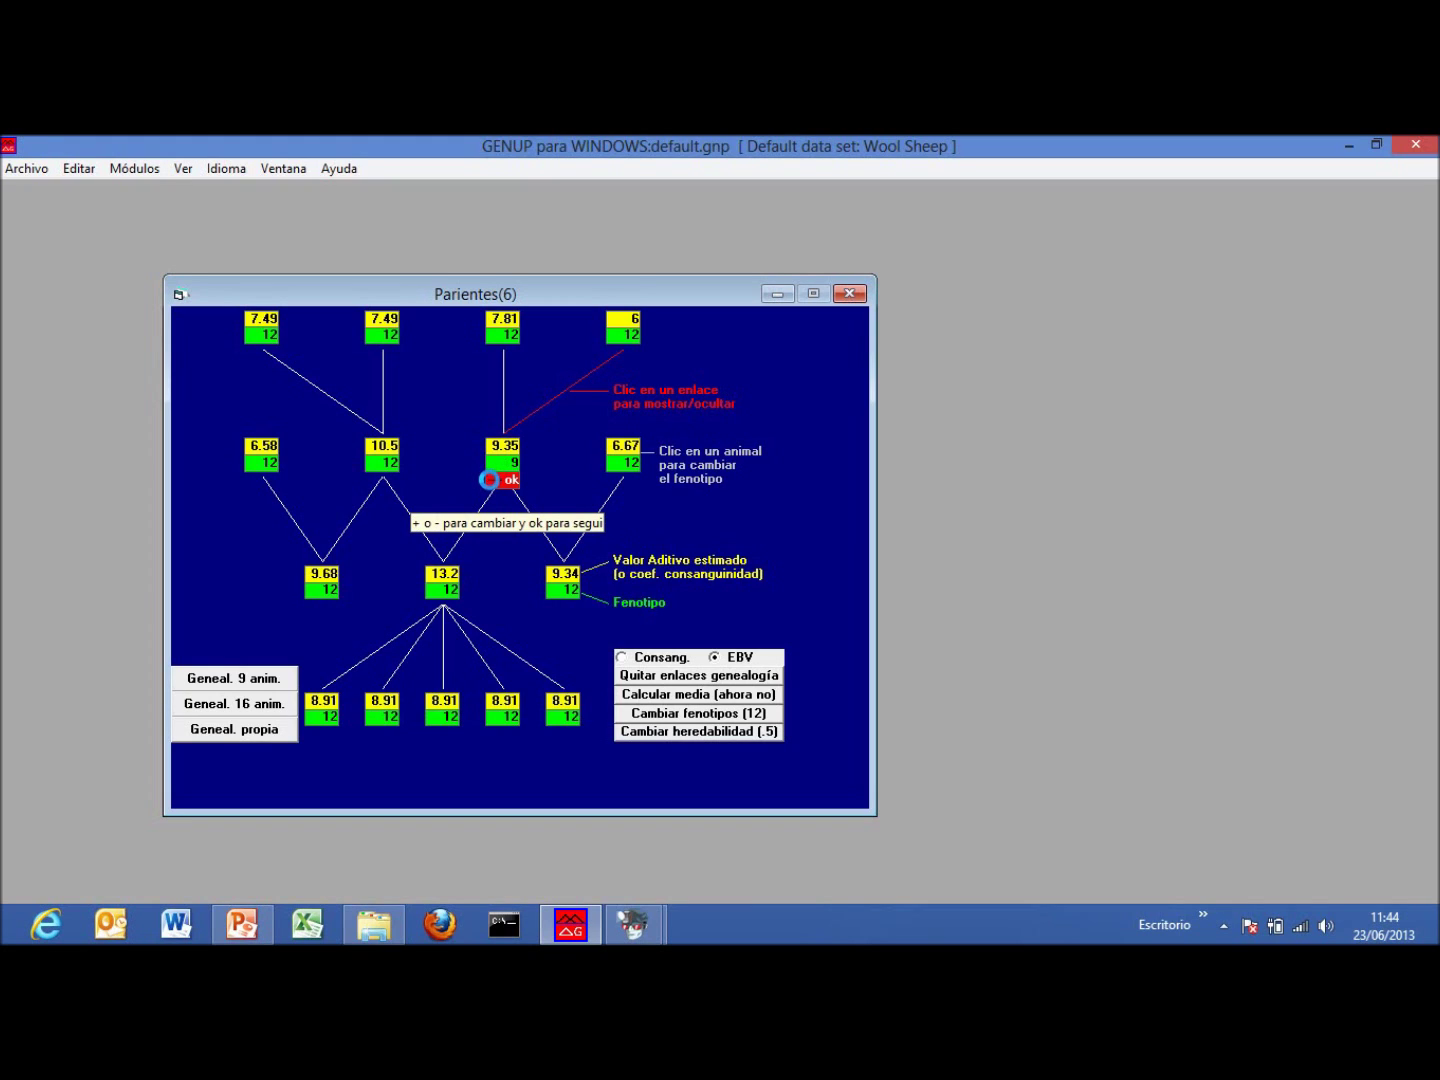
{"action": "left_click", "coordinate": [489, 479]}
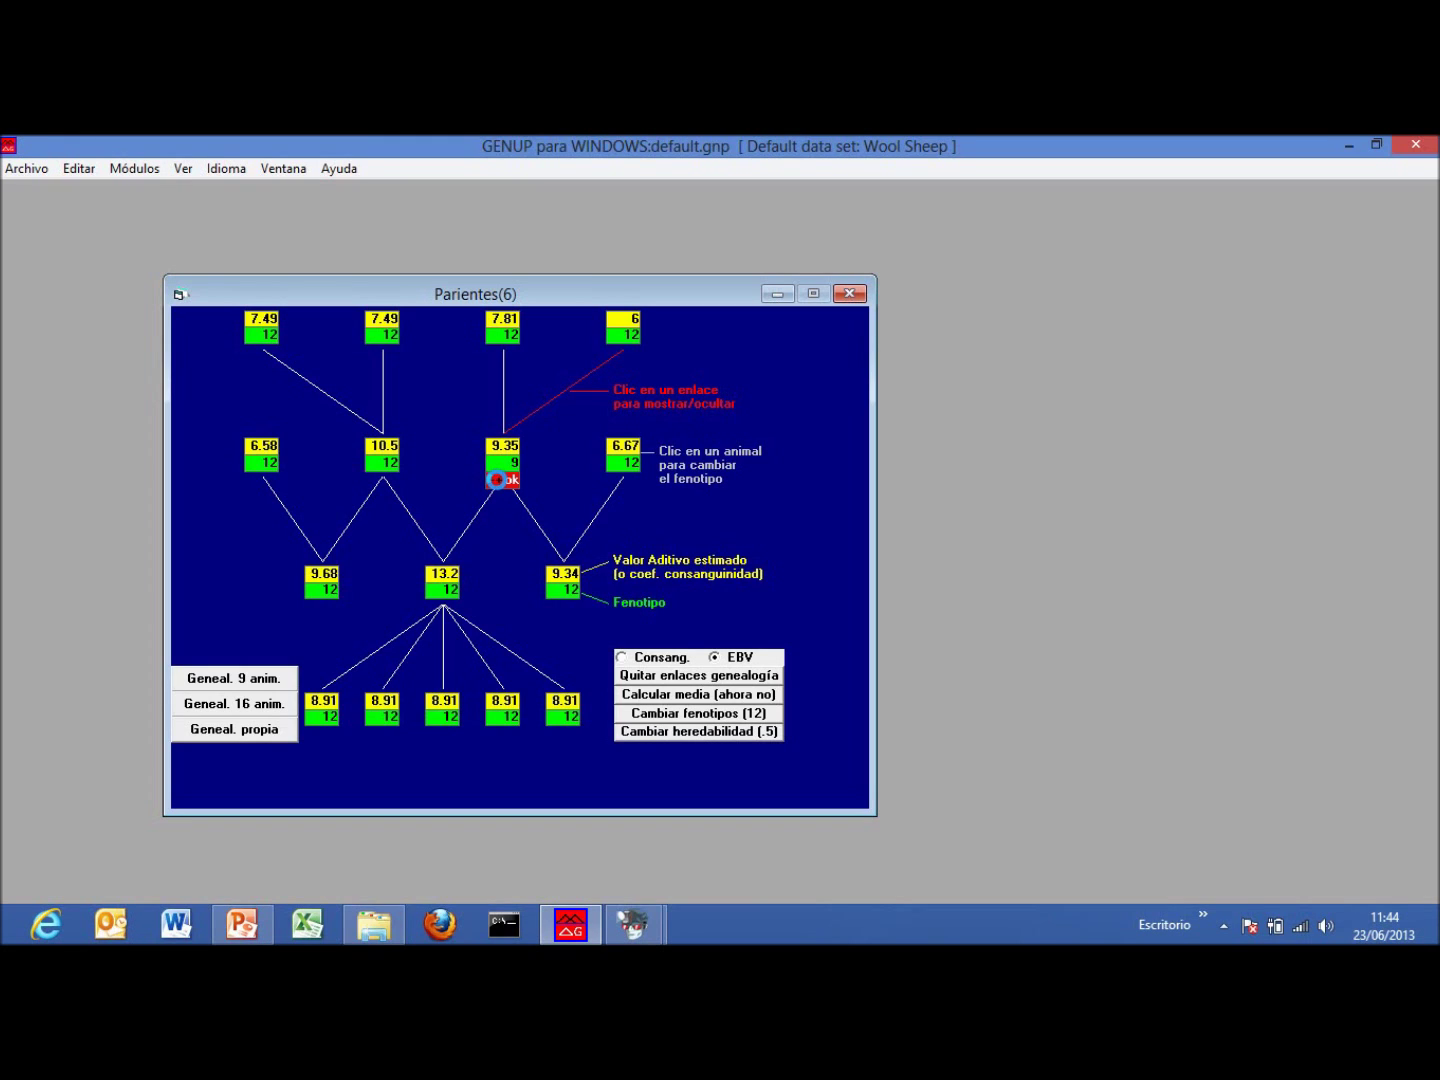
{"action": "left_click", "coordinate": [617, 464]}
{"action": "left_click", "coordinate": [627, 479]}
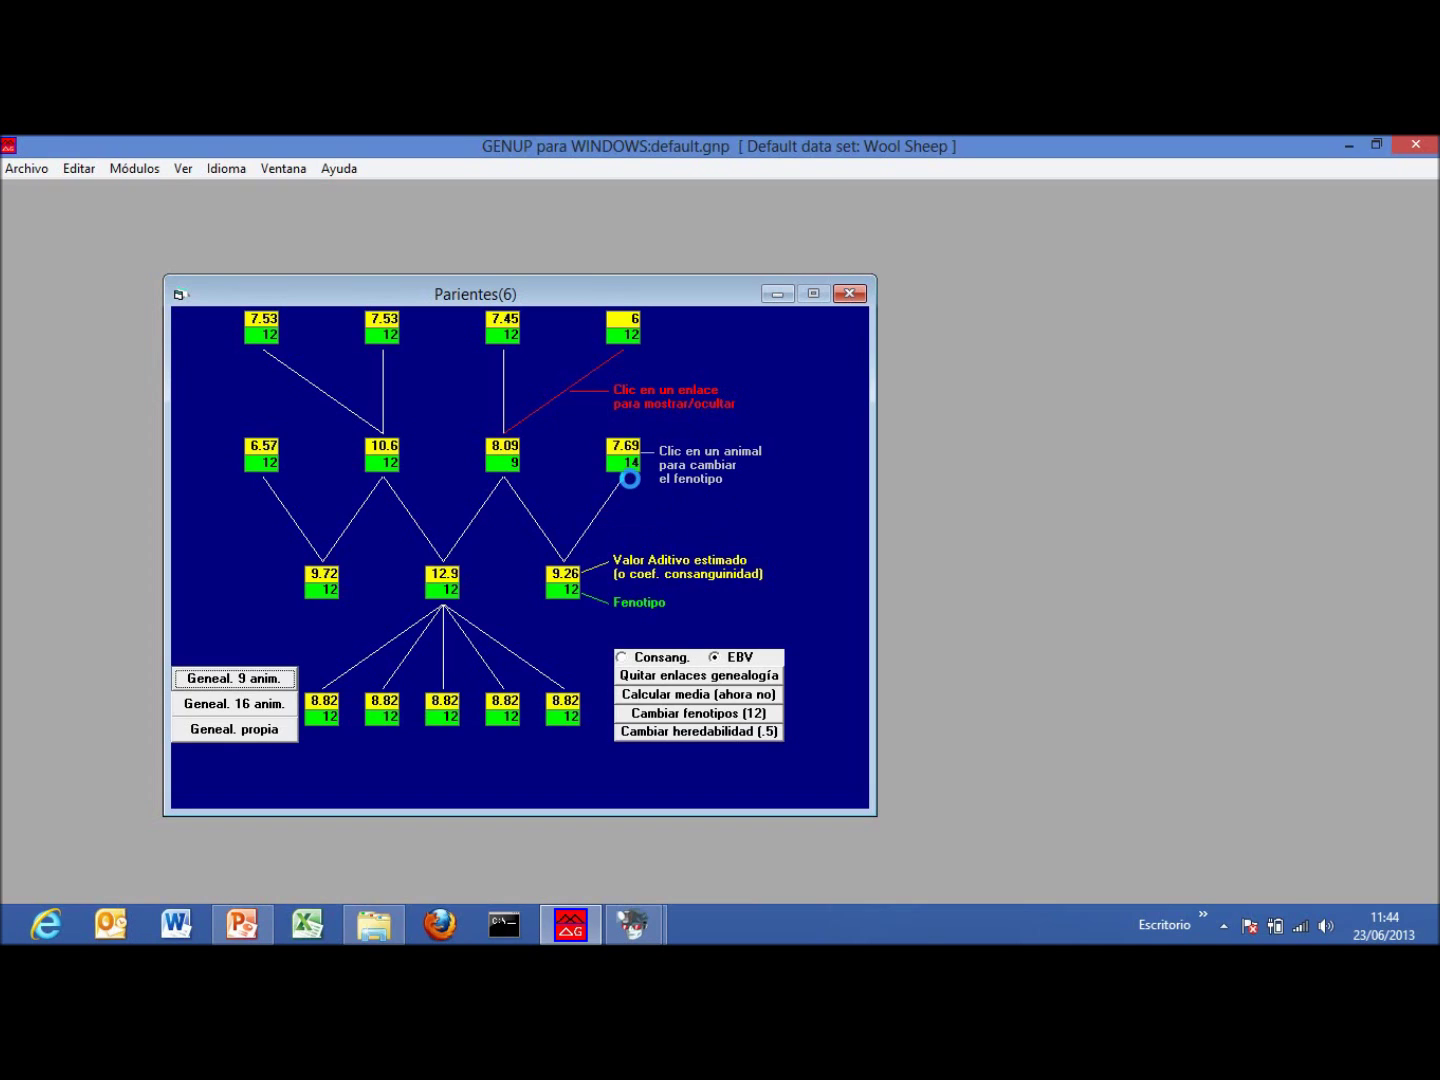
- Set the phenotype of the last animal in the third row to 13 and of the third top-row animal to 15
{"action": "left_click", "coordinate": [572, 589]}
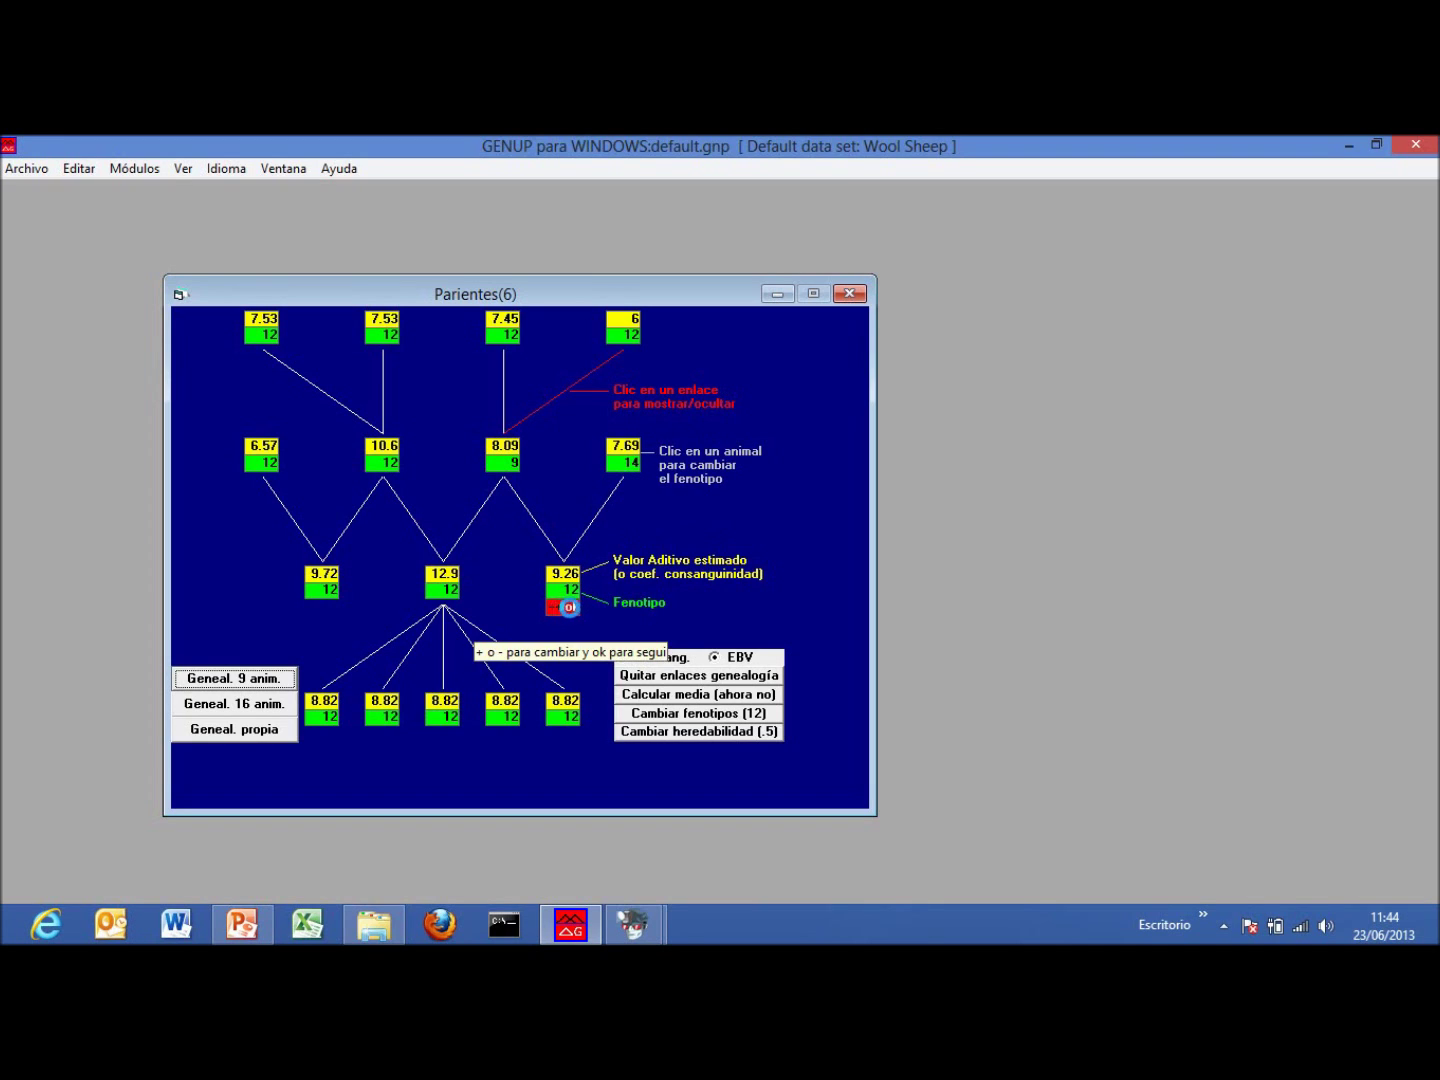
{"action": "left_click", "coordinate": [556, 608]}
{"action": "left_click", "coordinate": [572, 607]}
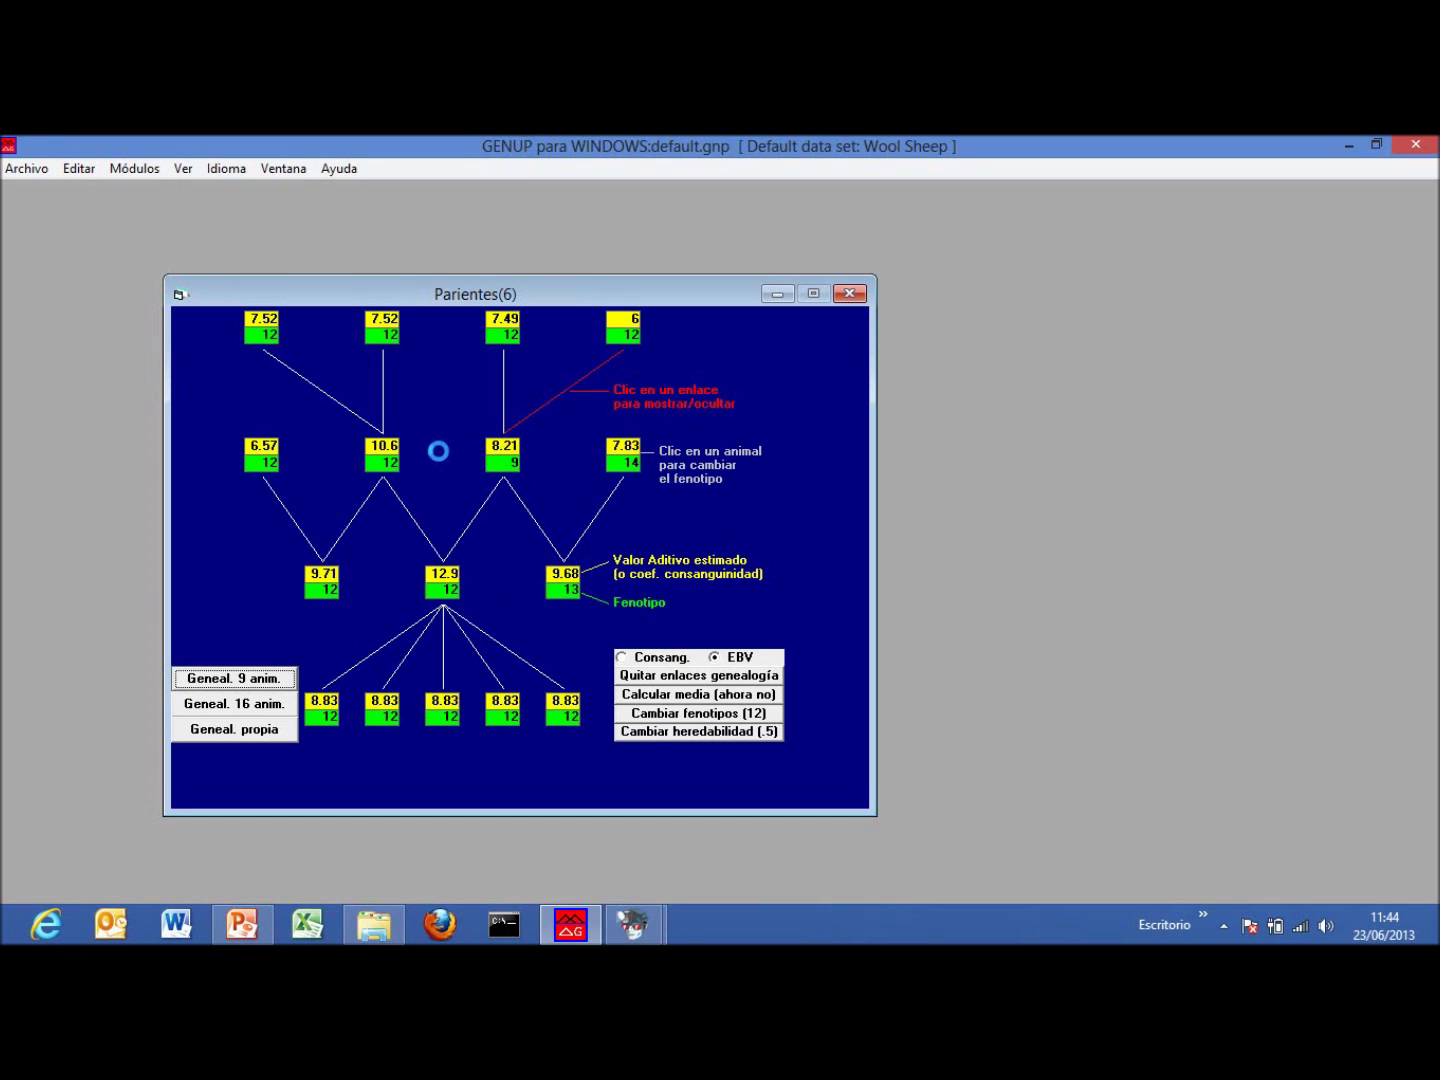
{"action": "left_click", "coordinate": [503, 337]}
{"action": "key", "text": "plus"}
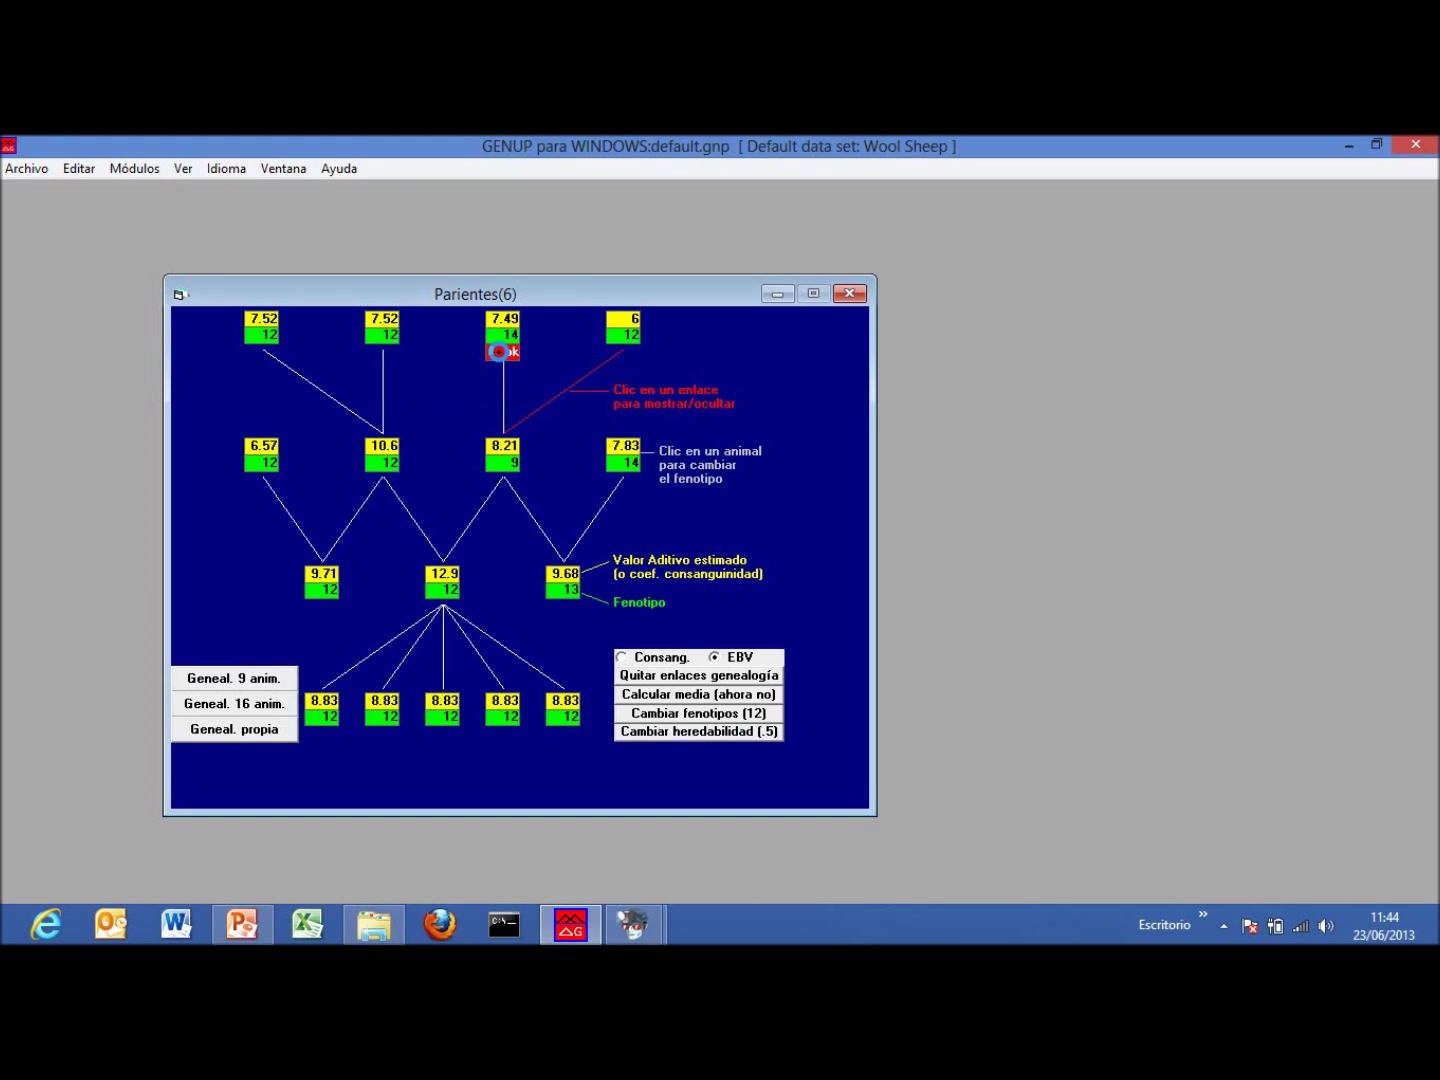
{"action": "left_click", "coordinate": [510, 353]}
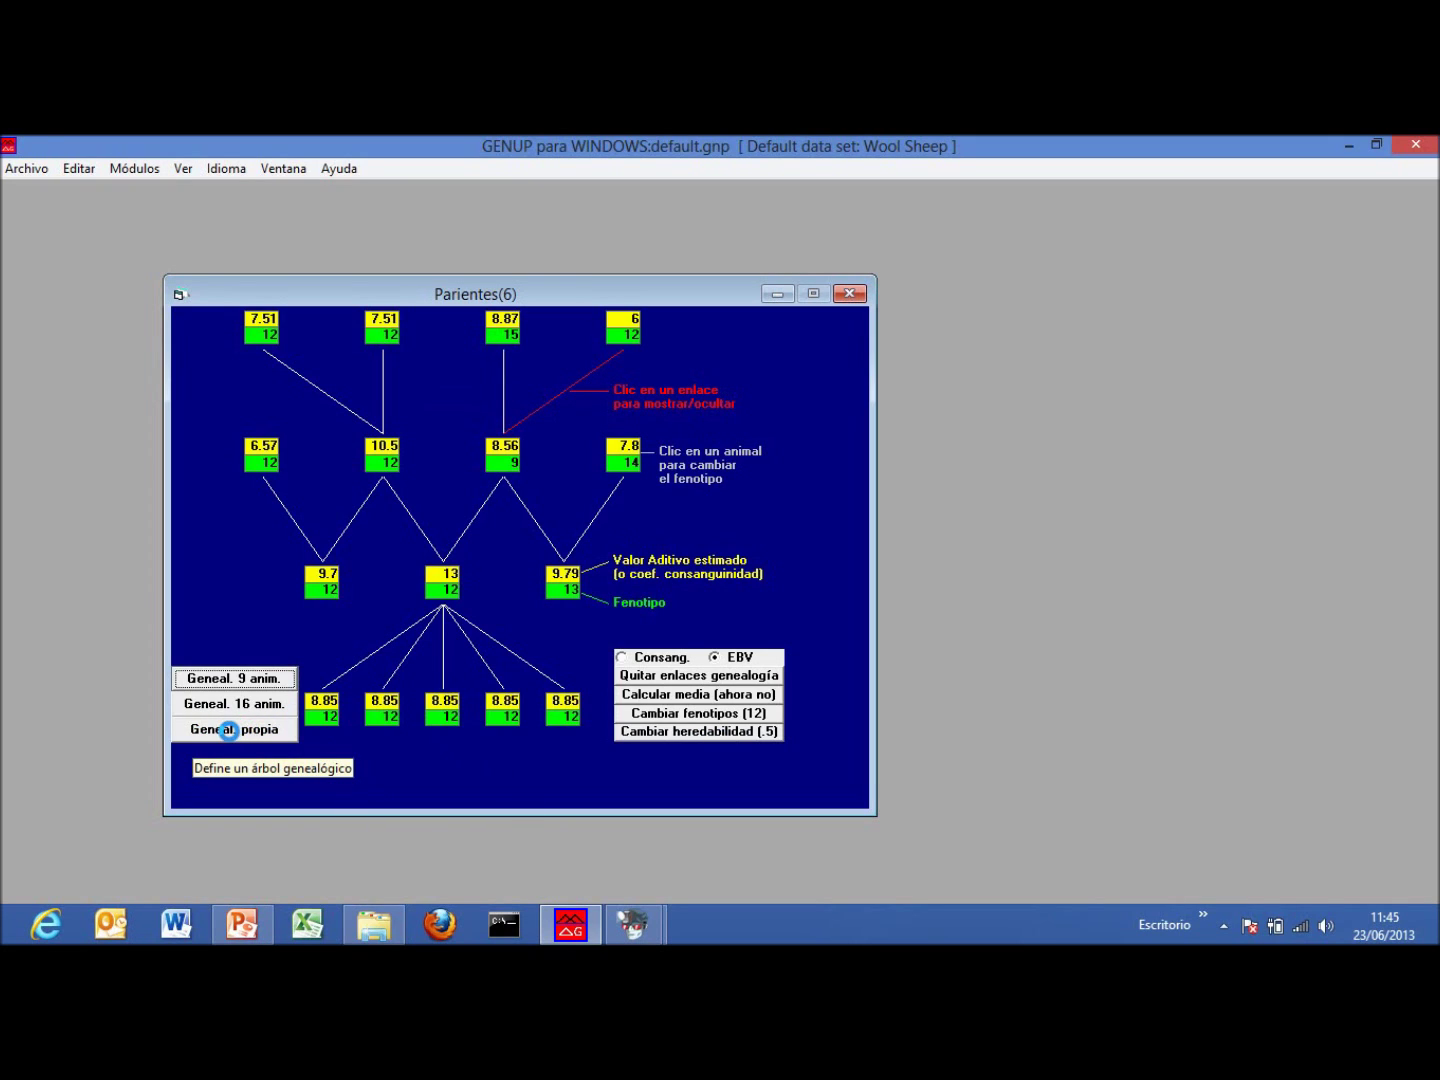
- Start a custom pedigree and place two parents, #1 and #2, with three offspring, #3, #4 and #5, in a row below them
{"action": "left_click", "coordinate": [228, 730]}
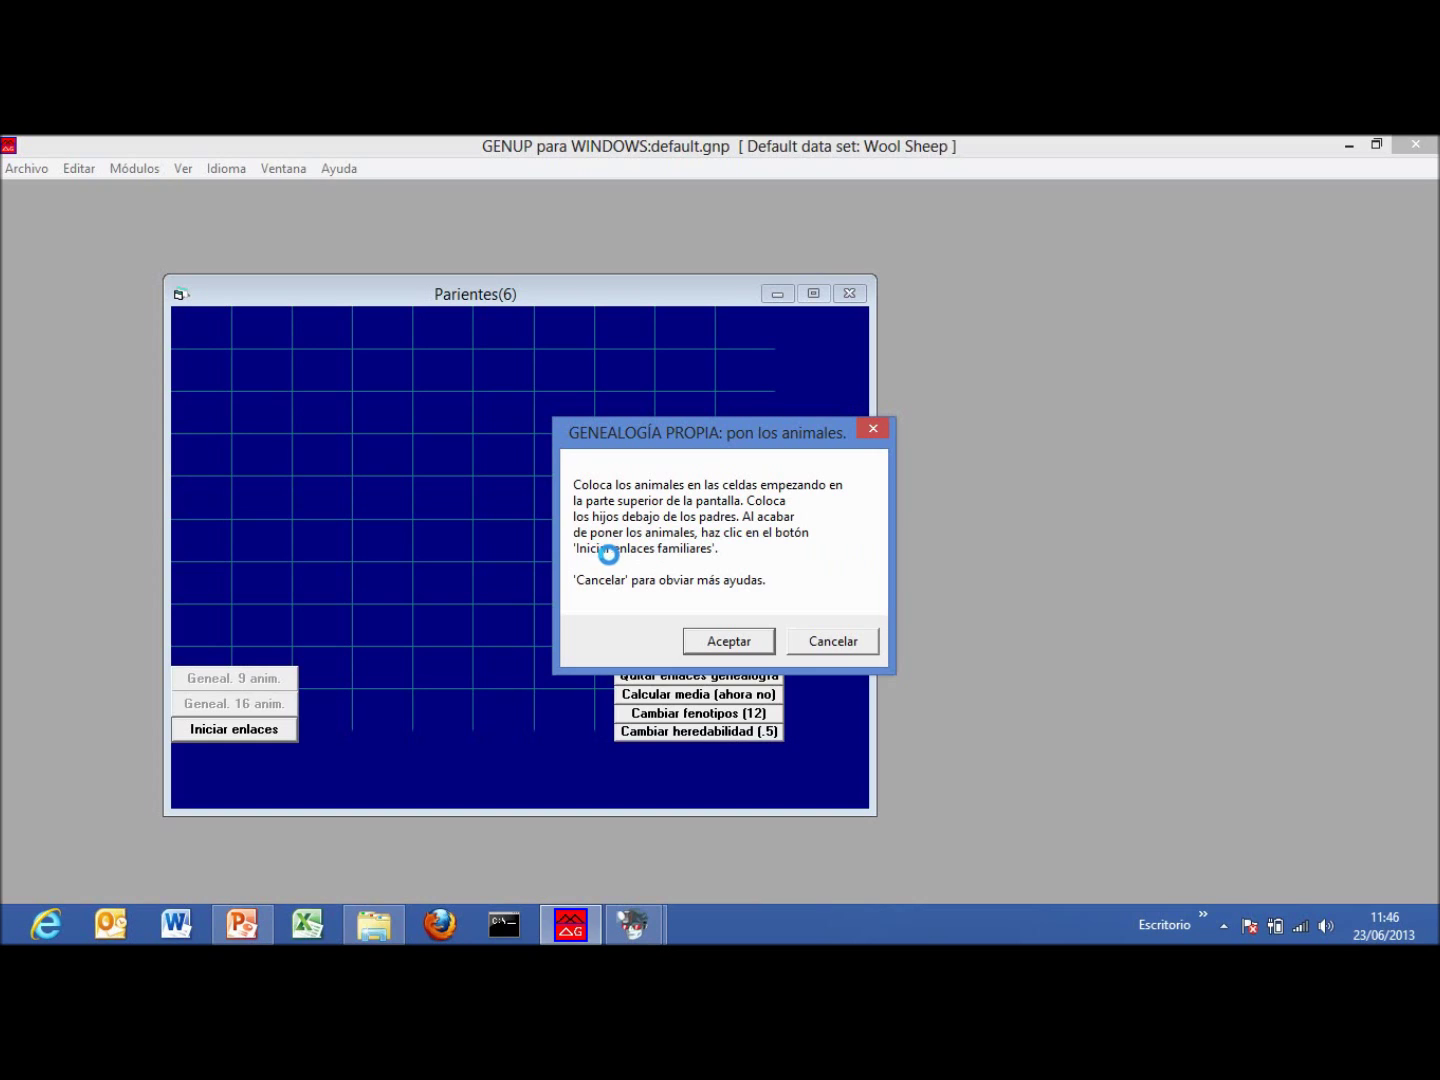
{"action": "left_click", "coordinate": [732, 642]}
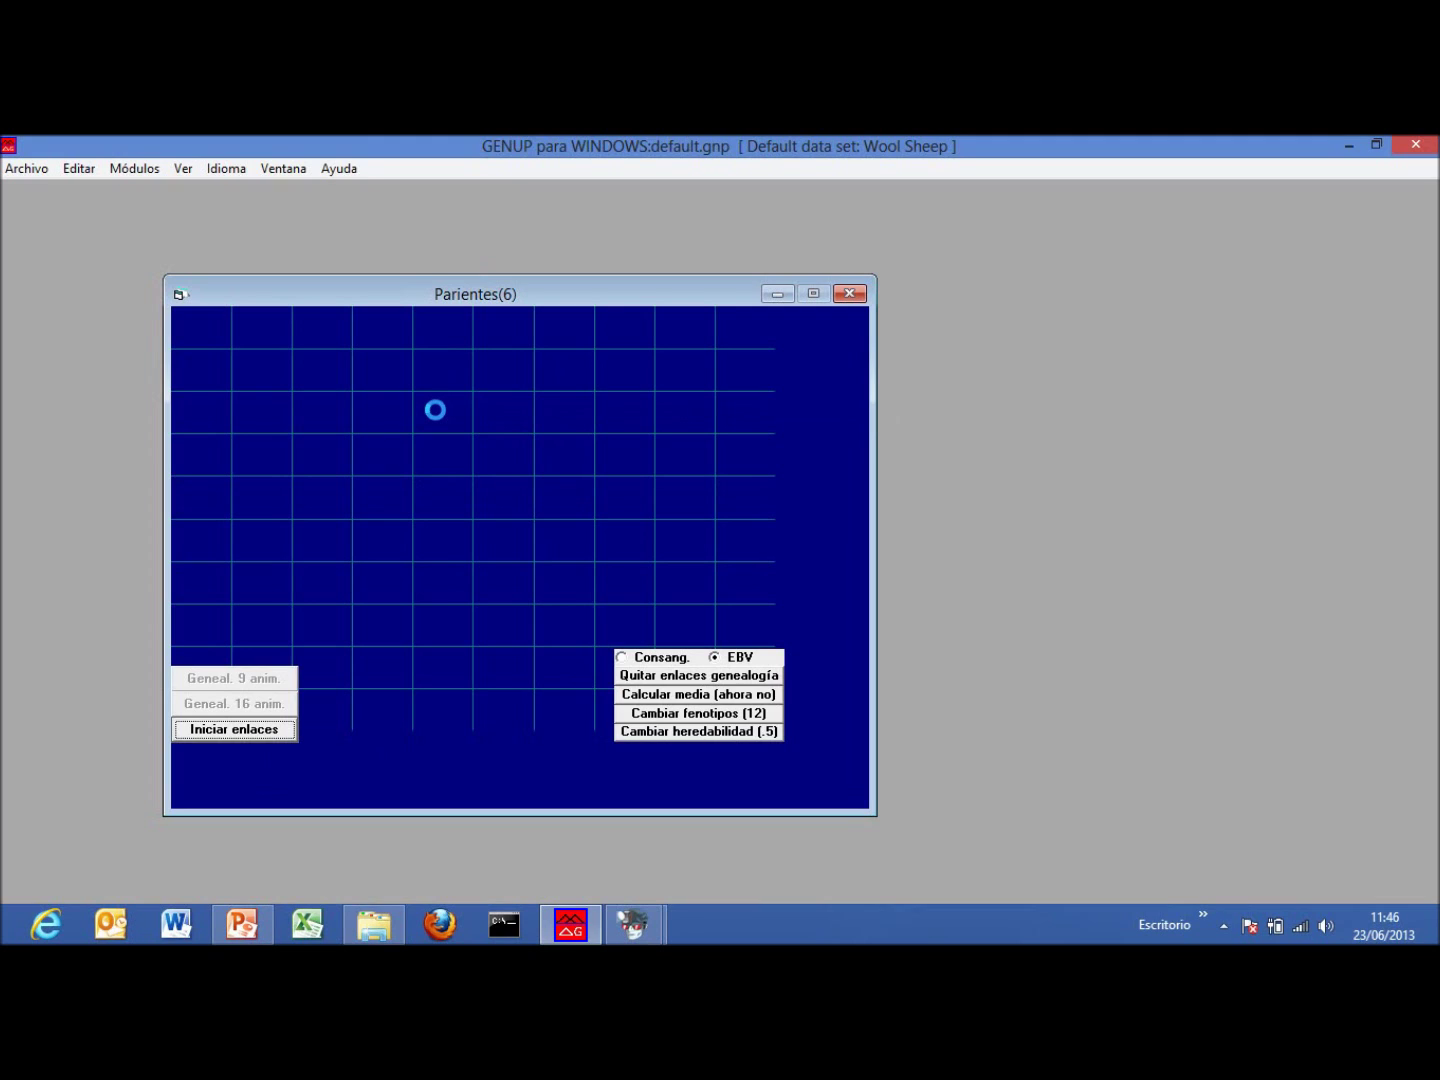
{"action": "left_click", "coordinate": [381, 410]}
{"action": "left_click", "coordinate": [504, 410]}
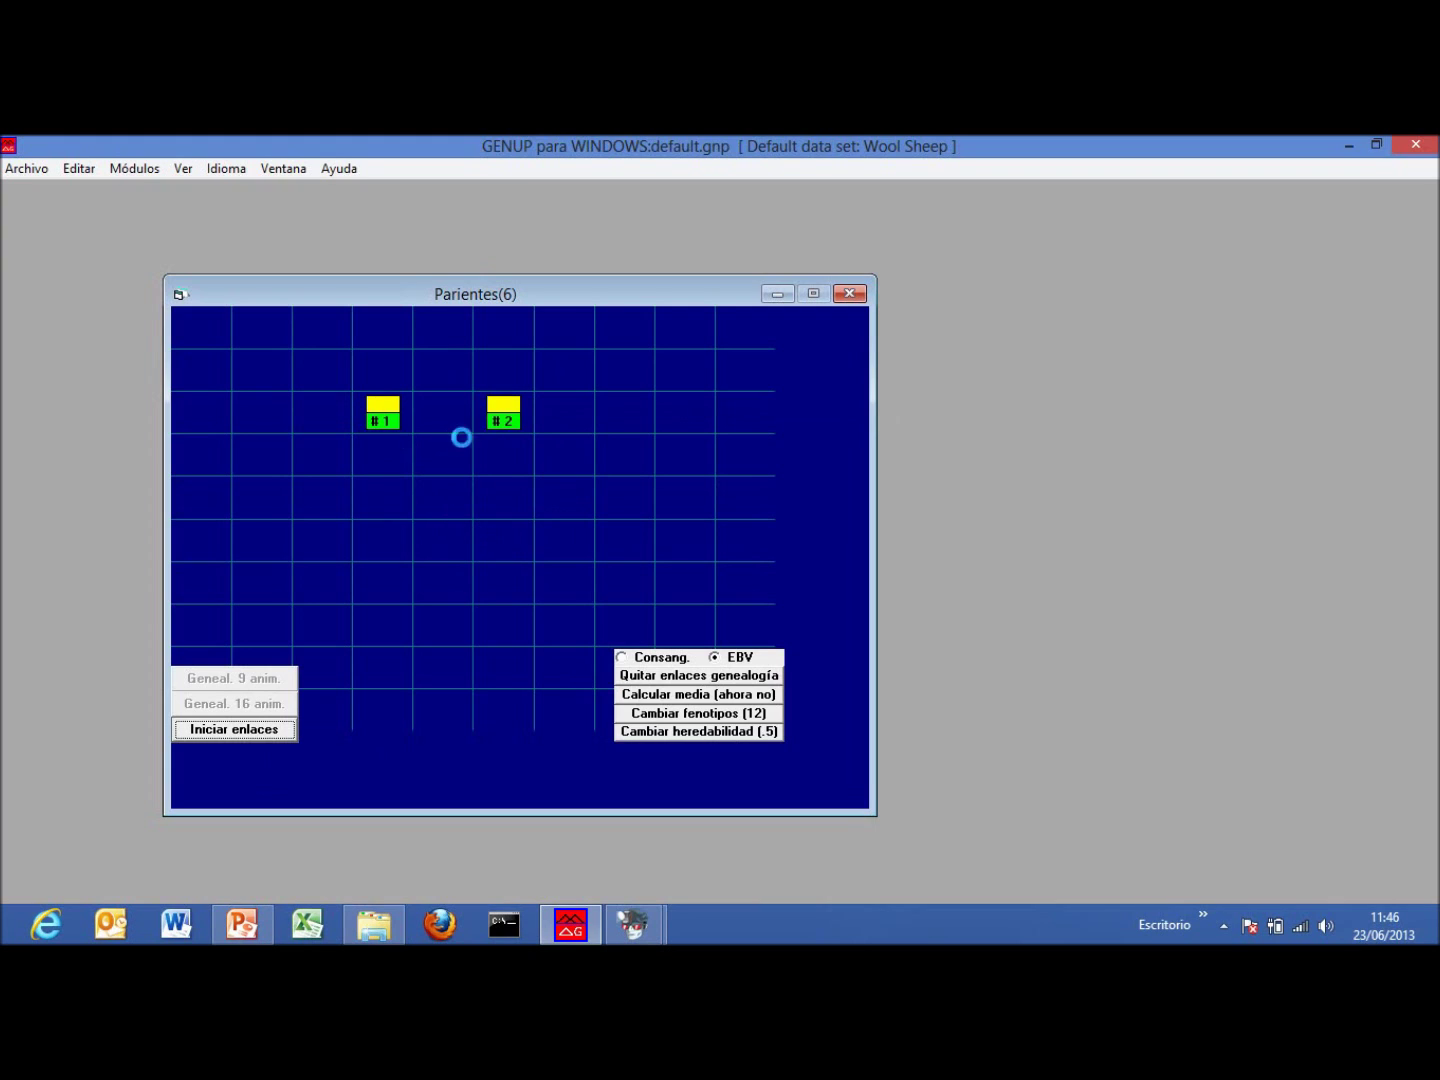
{"action": "left_click", "coordinate": [383, 540]}
{"action": "left_click", "coordinate": [502, 539]}
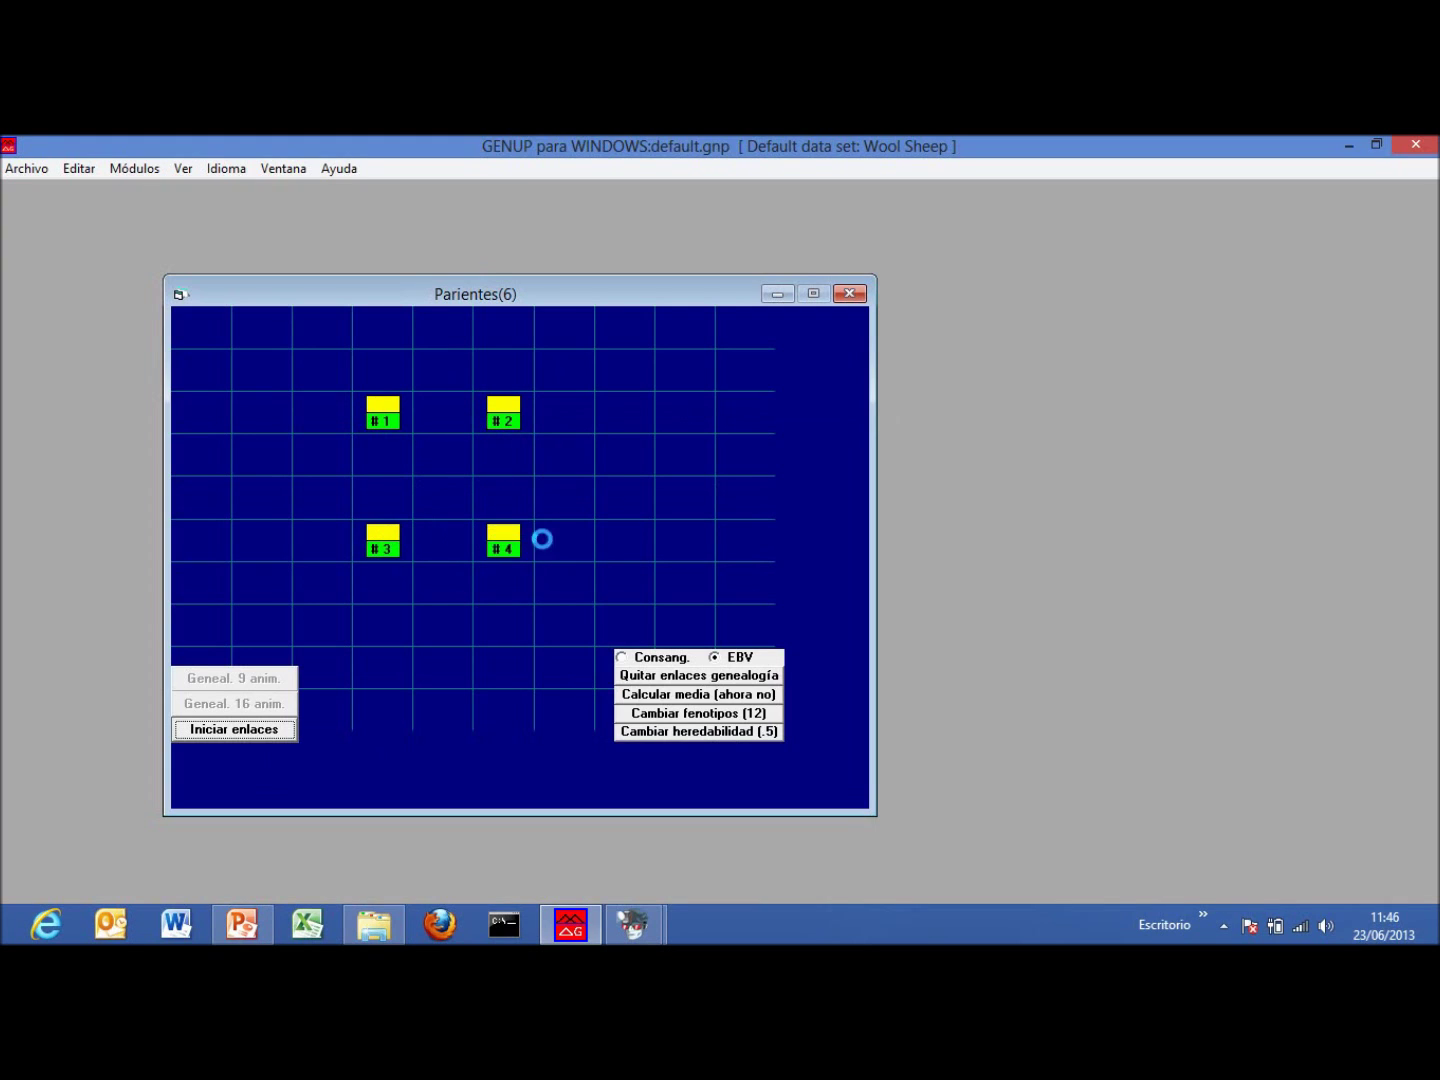
{"action": "left_click", "coordinate": [622, 538]}
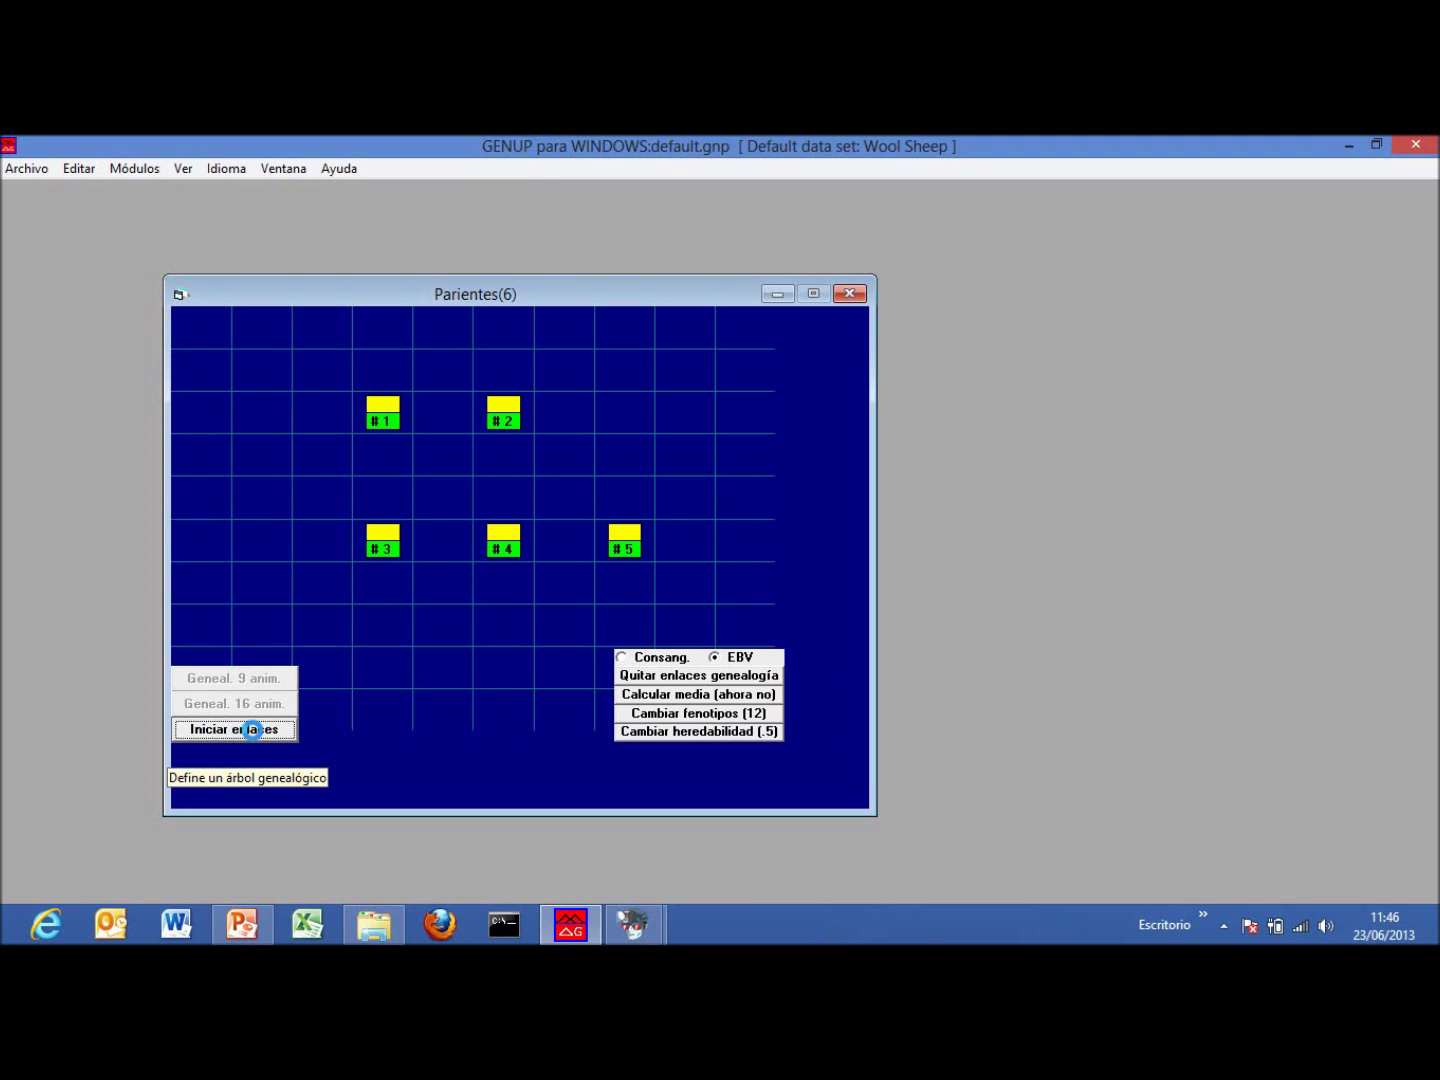
- Draw family links from animals #3, #4 and #5 to father #1 and mother #2, and finish the link drawing
{"action": "left_click", "coordinate": [252, 730]}
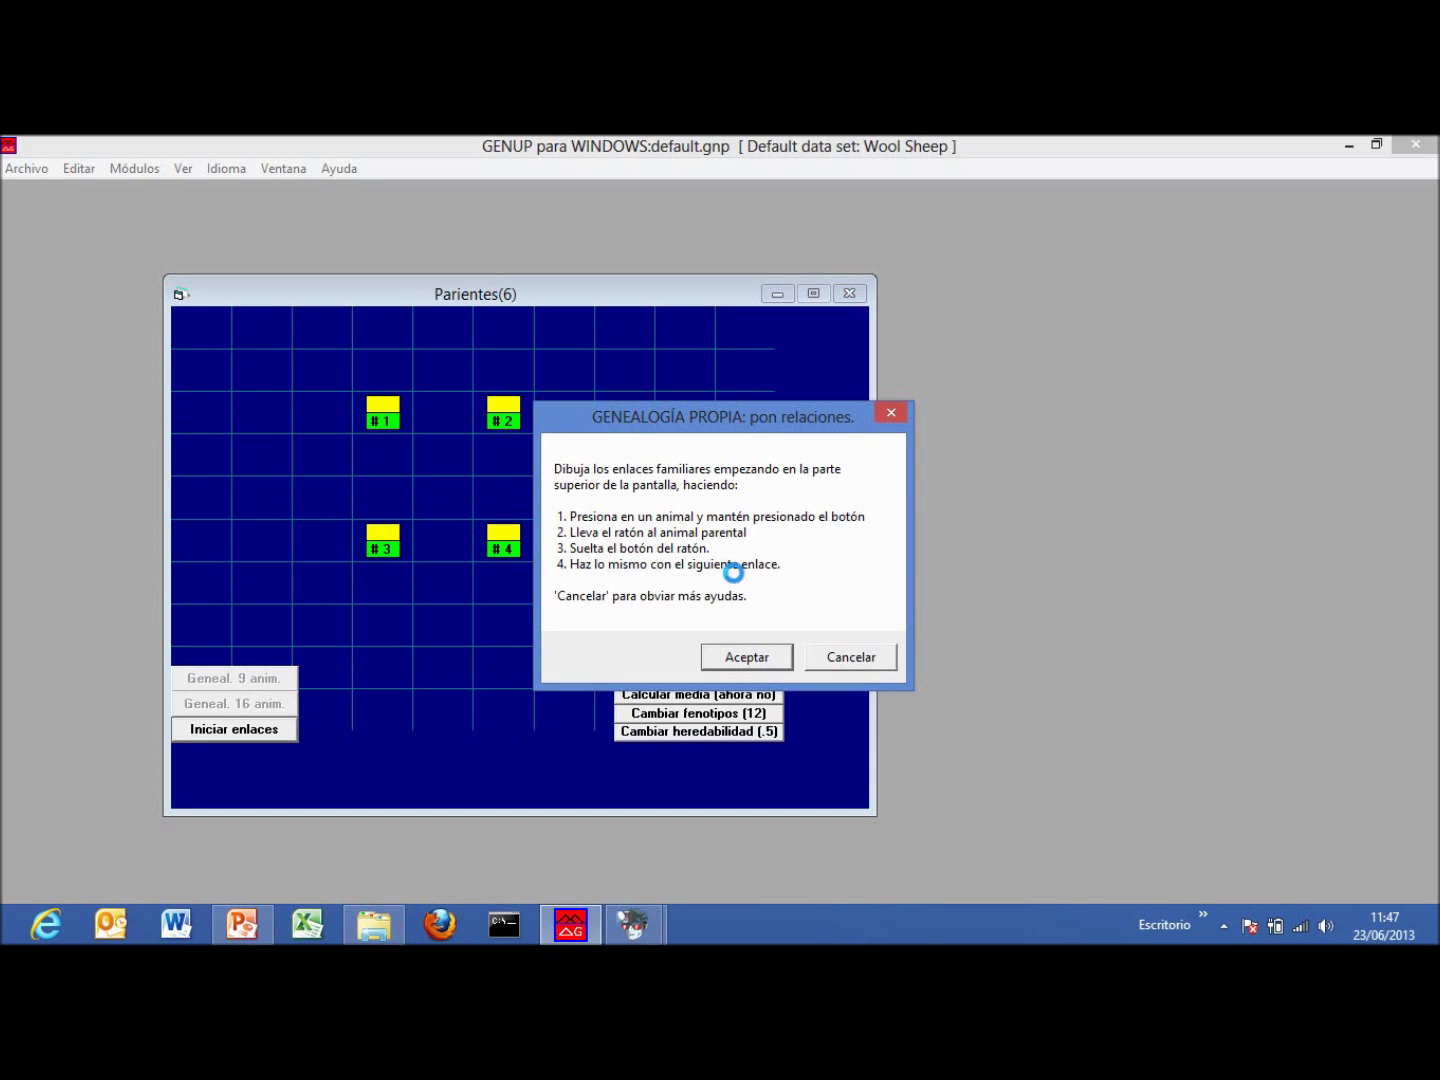
{"action": "left_click", "coordinate": [769, 655]}
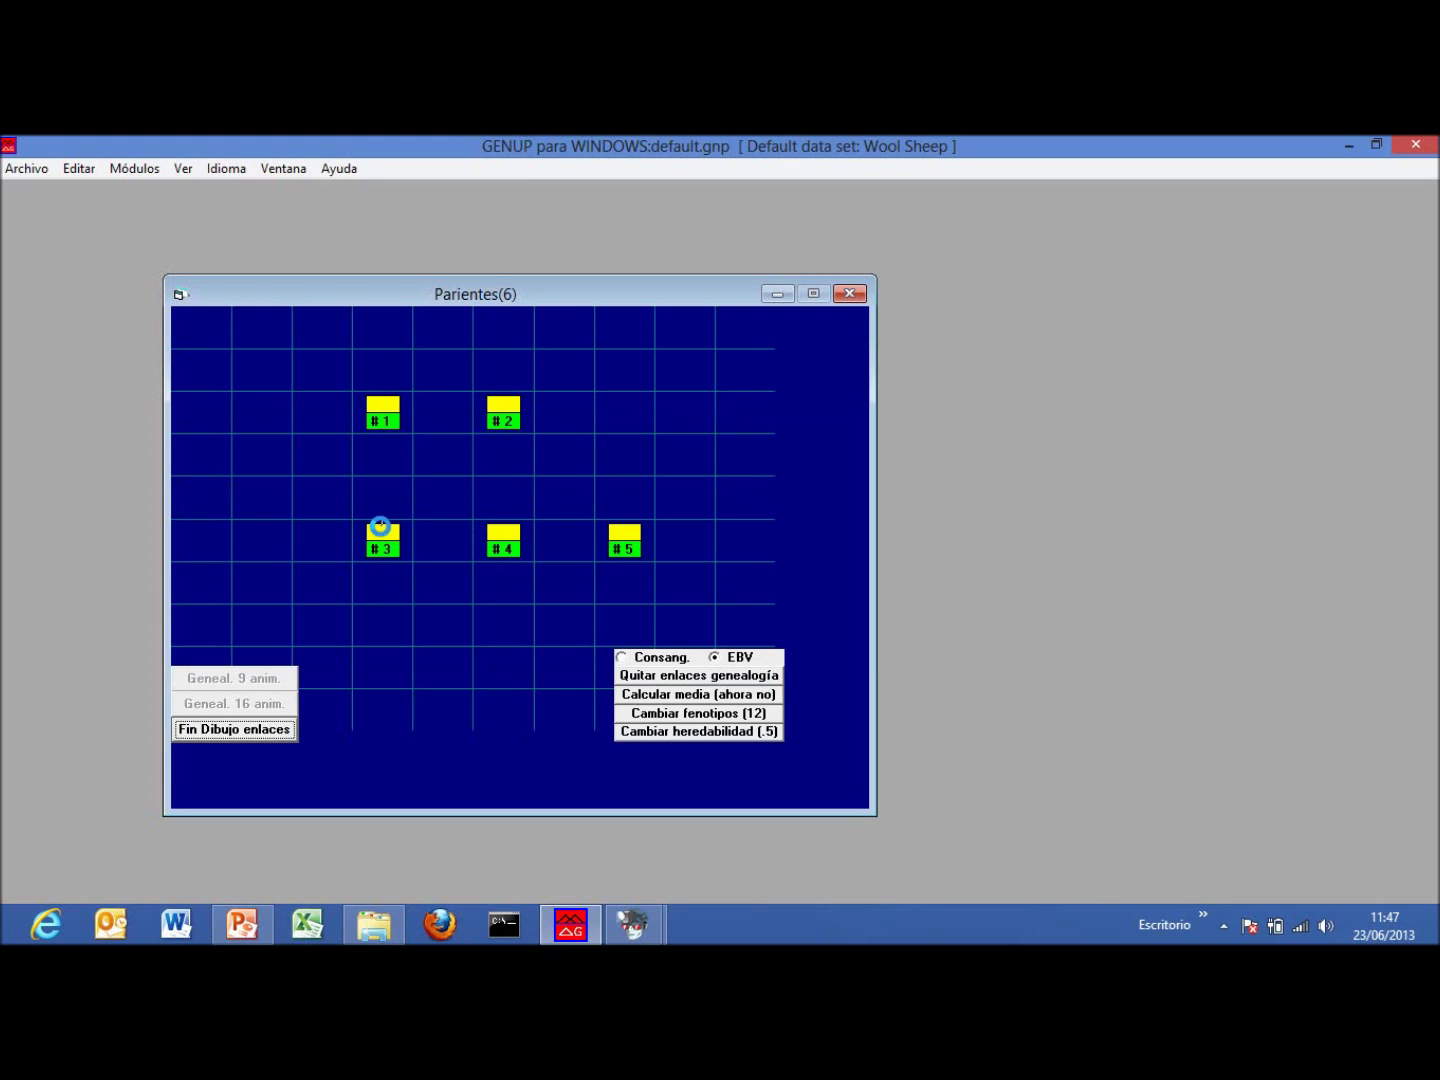
{"action": "left_click_drag", "start_coordinate": [383, 532], "coordinate": [374, 394]}
{"action": "left_click_drag", "start_coordinate": [388, 509], "coordinate": [507, 403]}
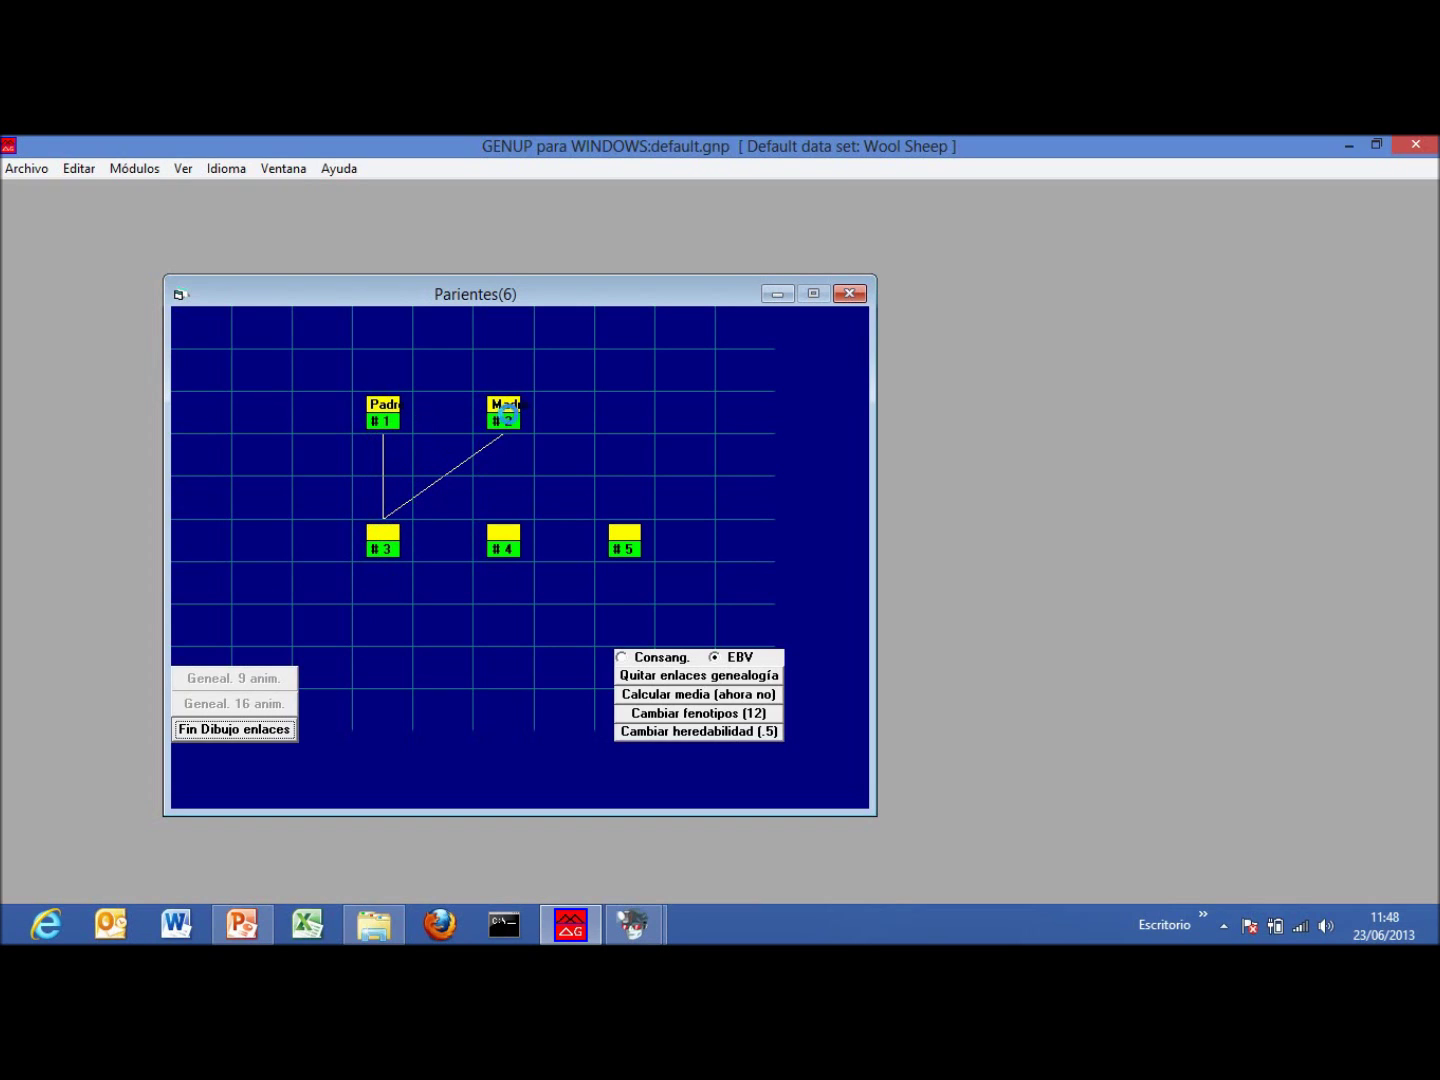
{"action": "left_click_drag", "start_coordinate": [505, 537], "coordinate": [376, 401]}
{"action": "left_click_drag", "start_coordinate": [505, 521], "coordinate": [502, 402]}
{"action": "left_click_drag", "start_coordinate": [626, 537], "coordinate": [392, 432]}
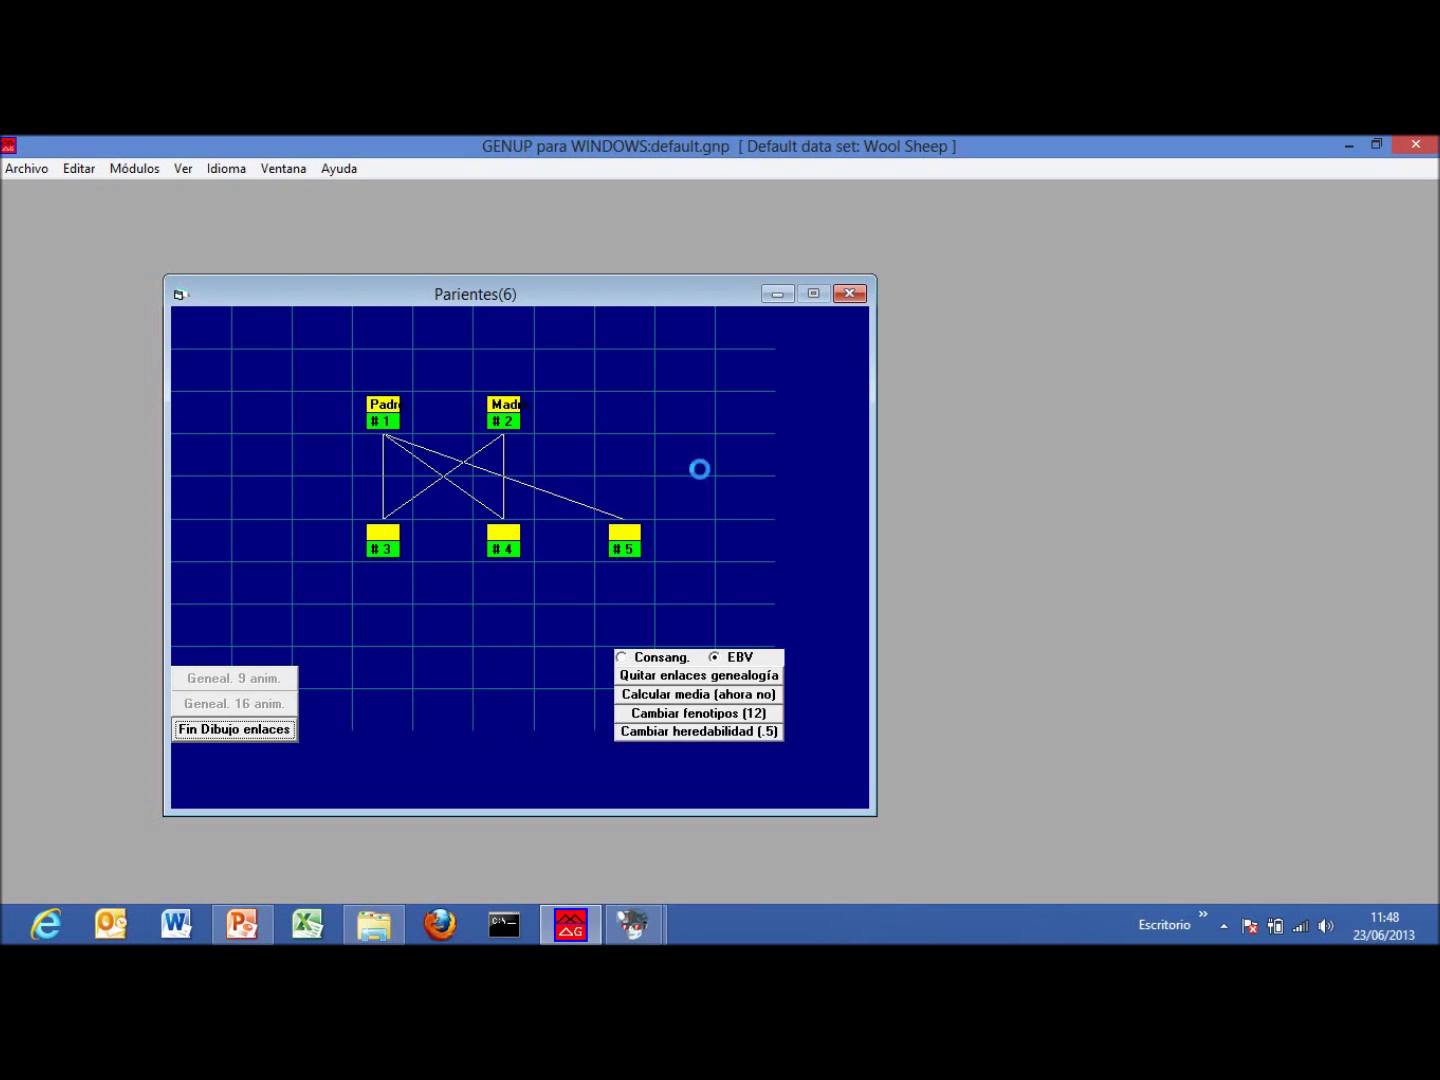
{"action": "left_click_drag", "start_coordinate": [628, 521], "coordinate": [501, 406]}
{"action": "left_click", "coordinate": [258, 730]}
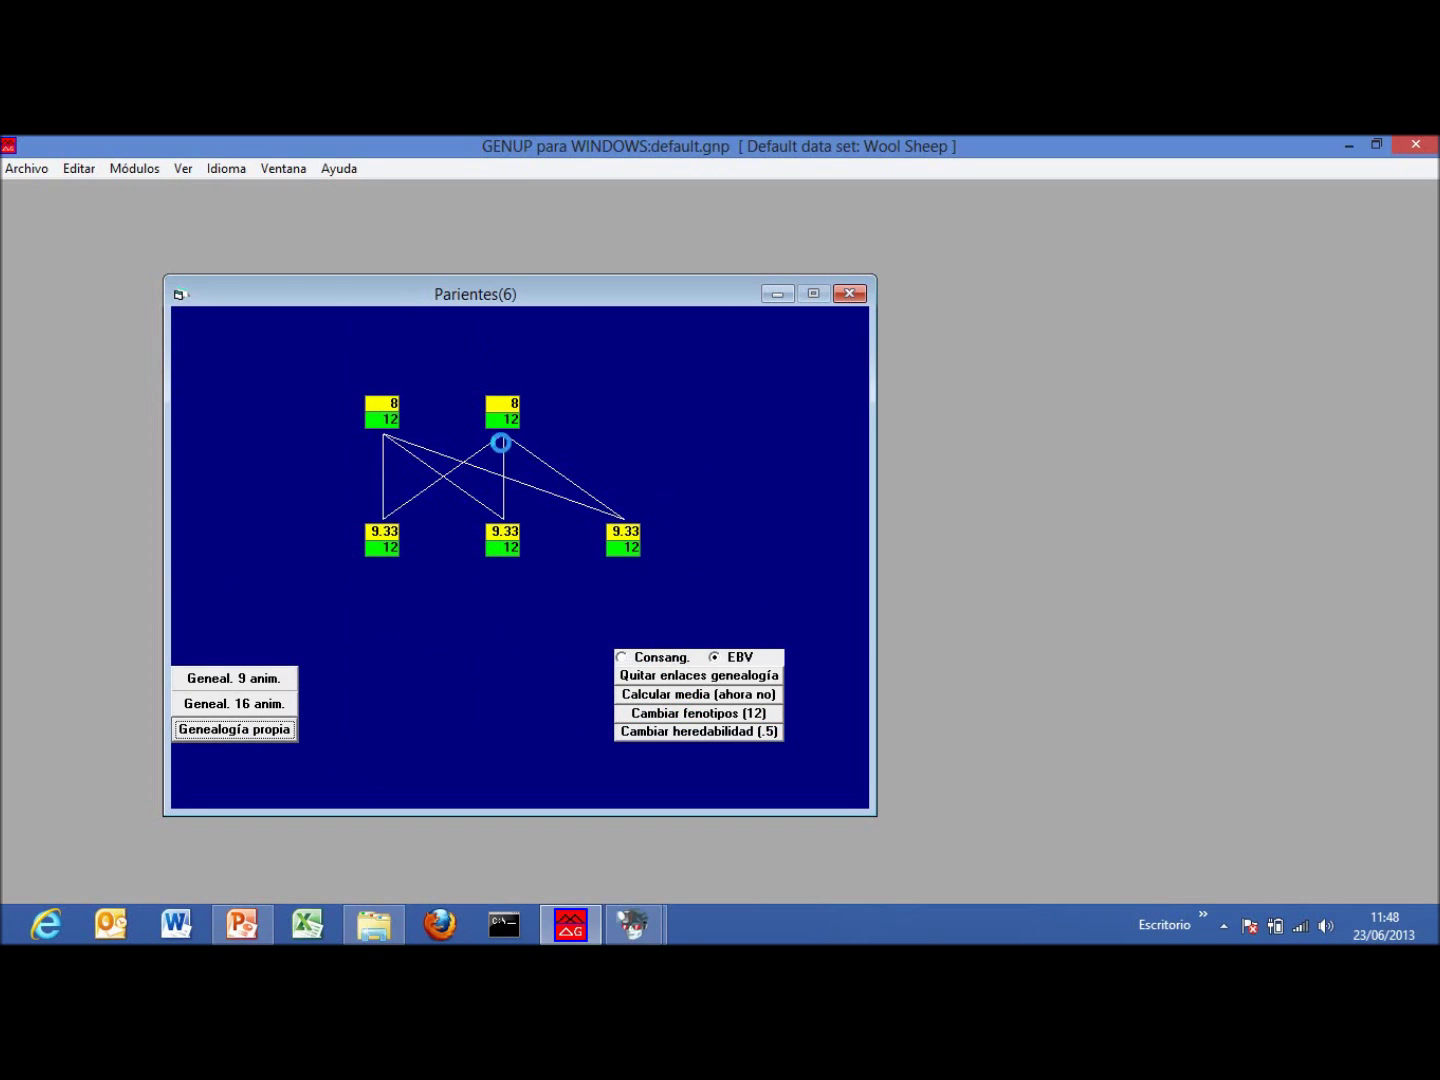
- Set the mother's phenotype to 15 and the father's phenotype to 7
{"action": "left_click", "coordinate": [508, 422]}
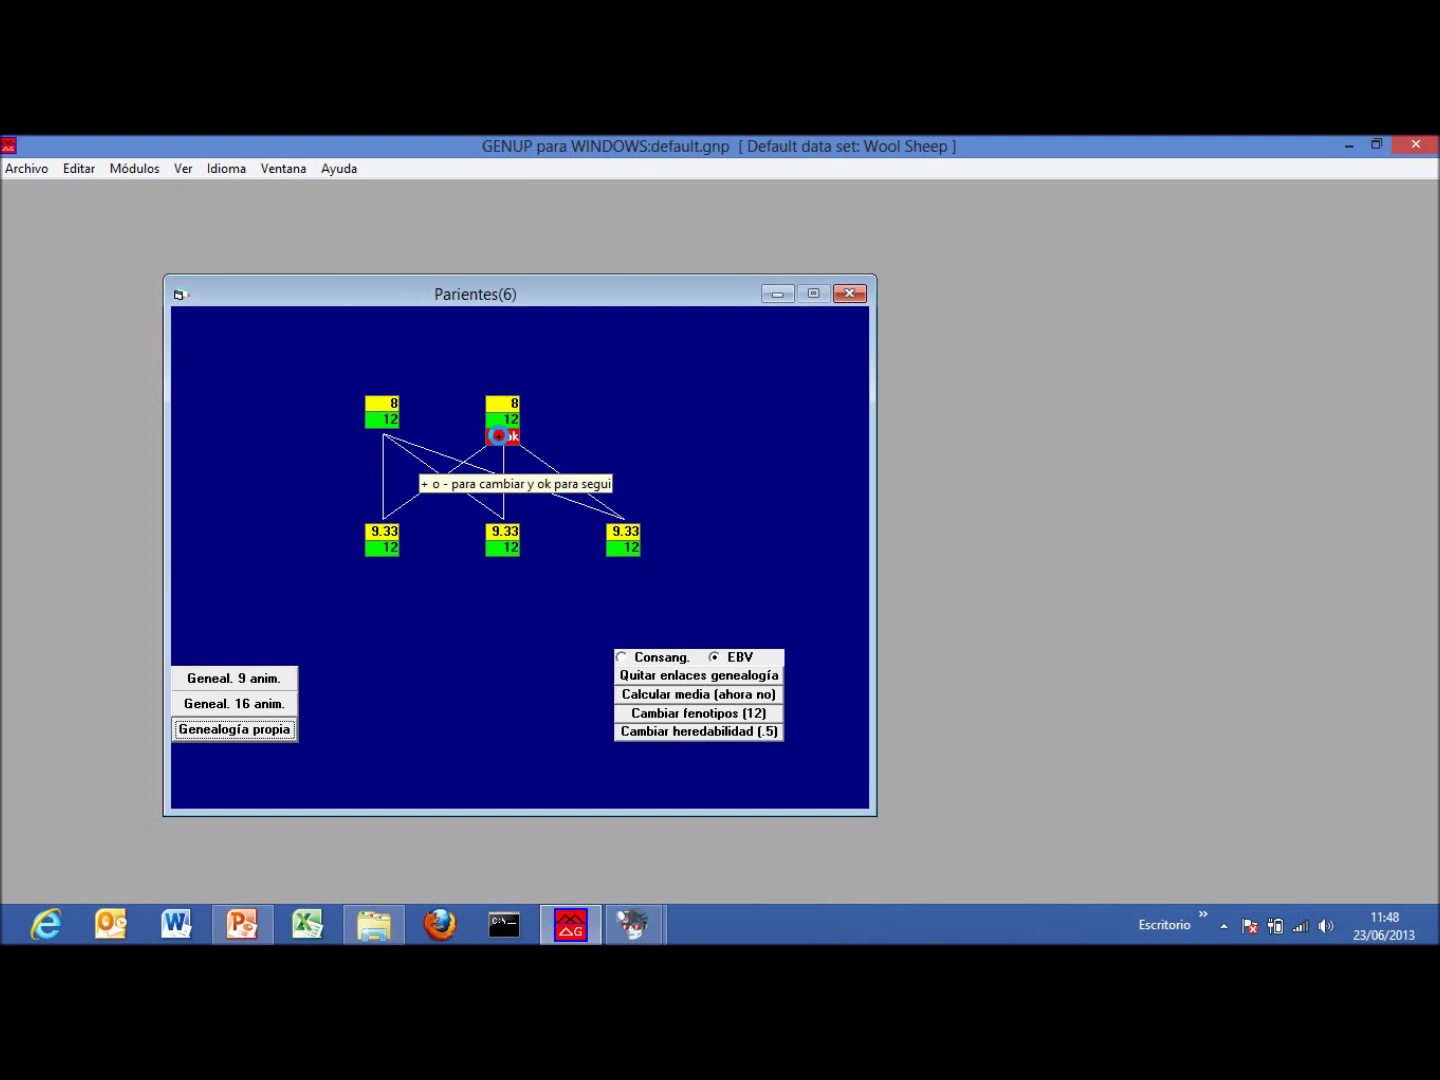
{"action": "left_click", "coordinate": [498, 437]}
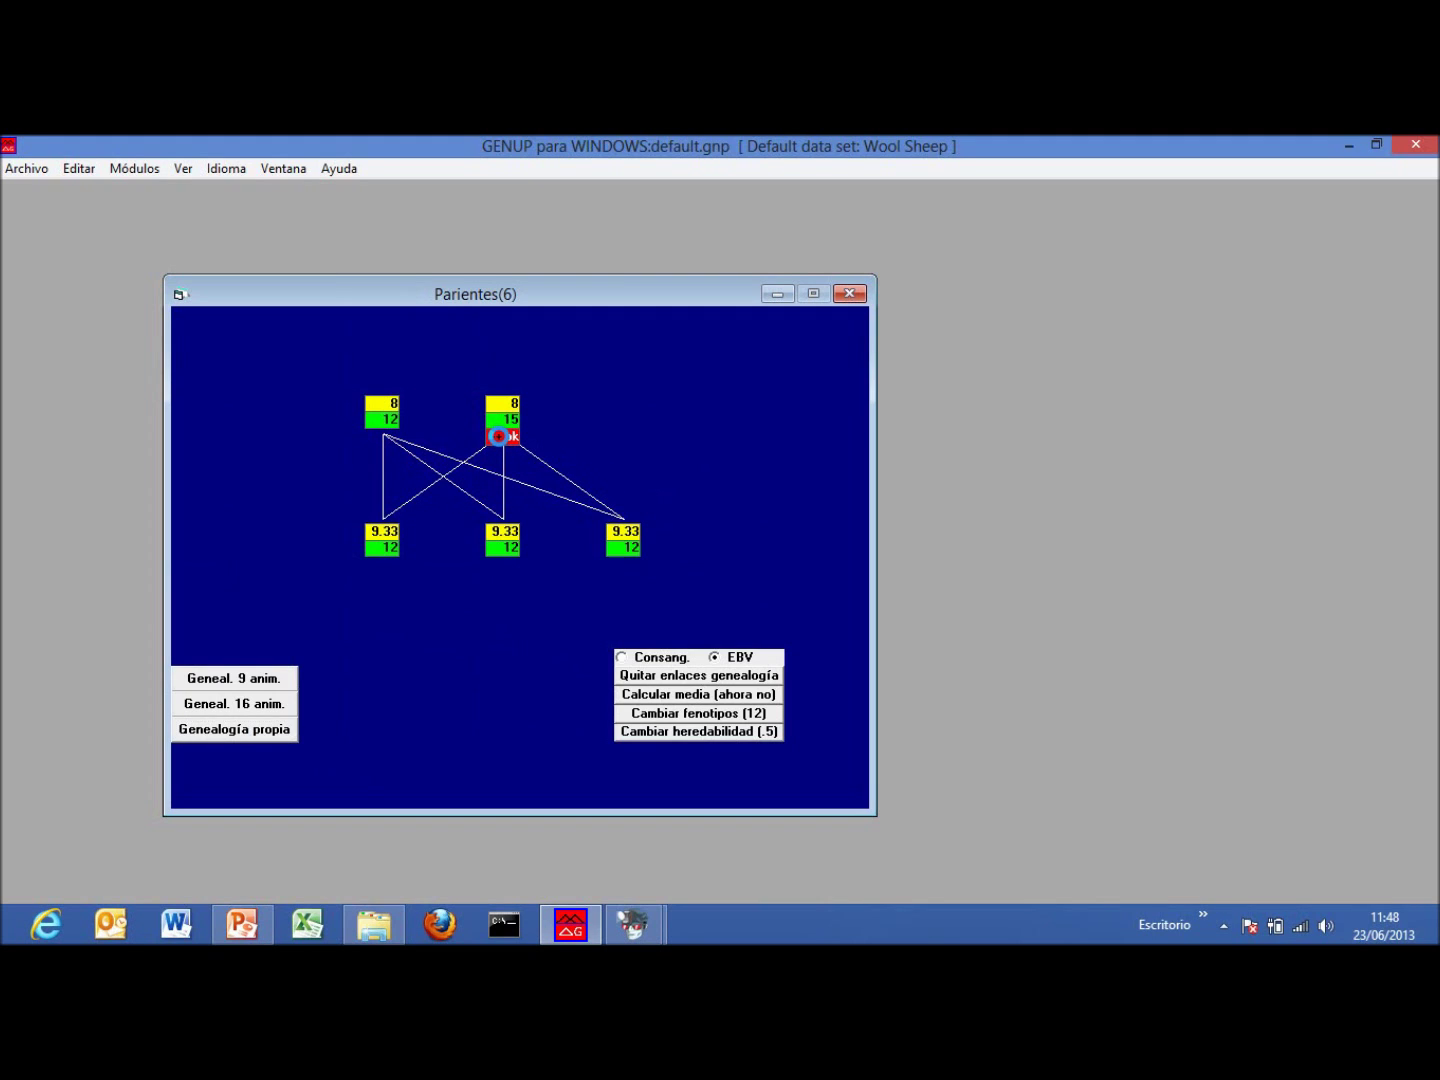
{"action": "left_click", "coordinate": [509, 434]}
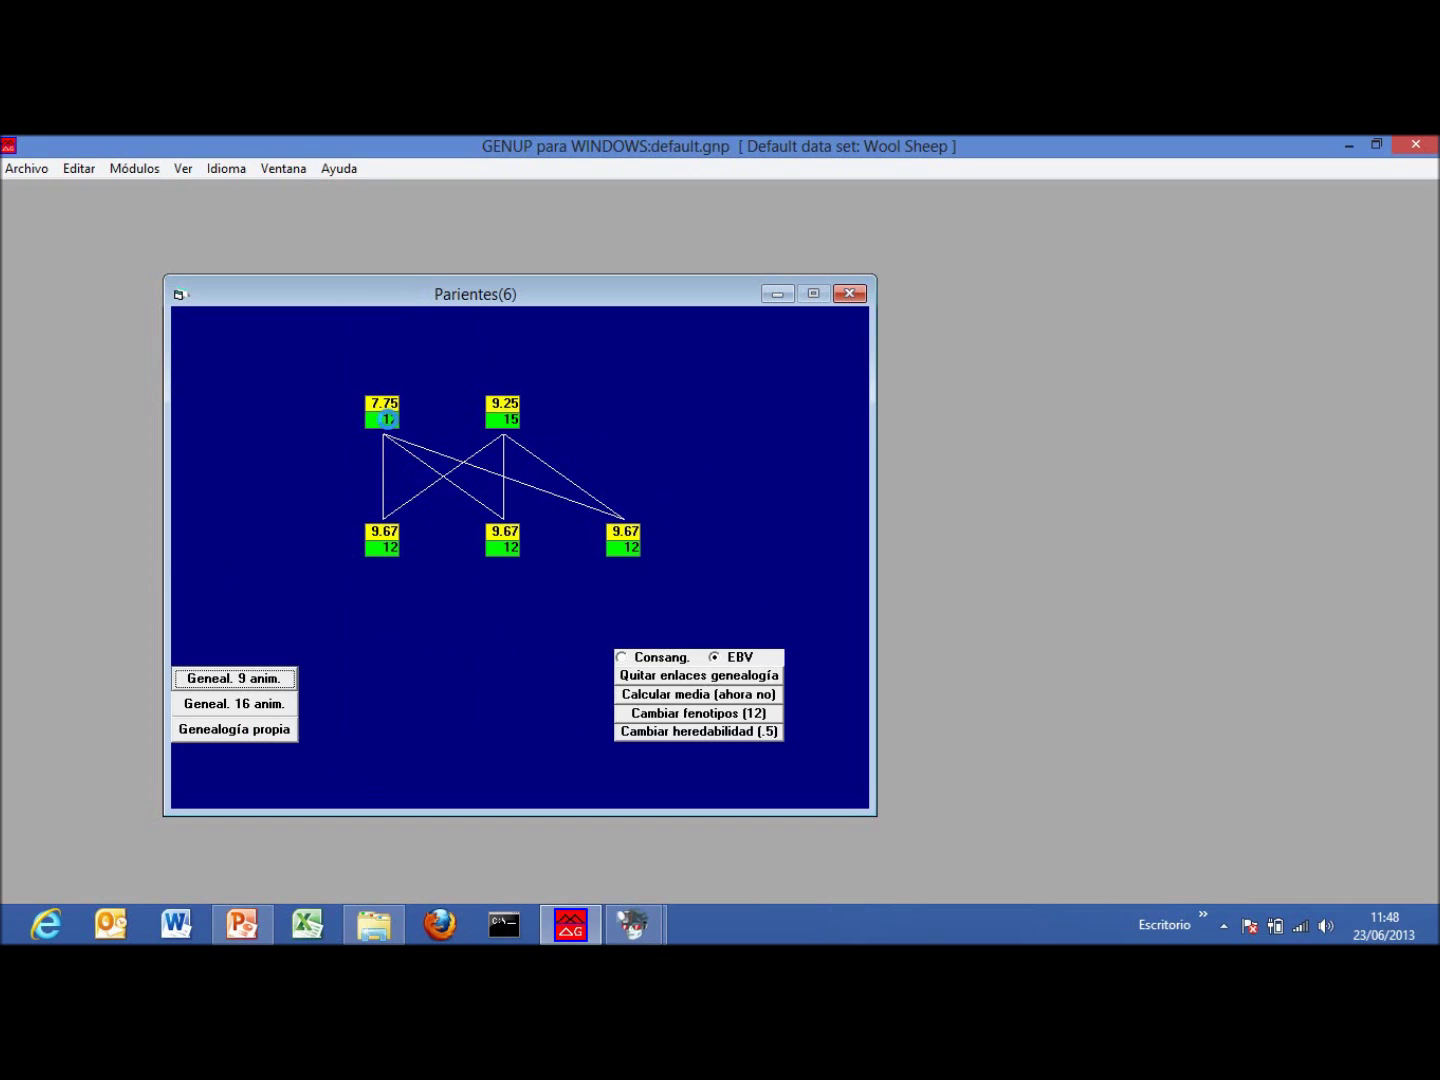
{"action": "left_click", "coordinate": [386, 418]}
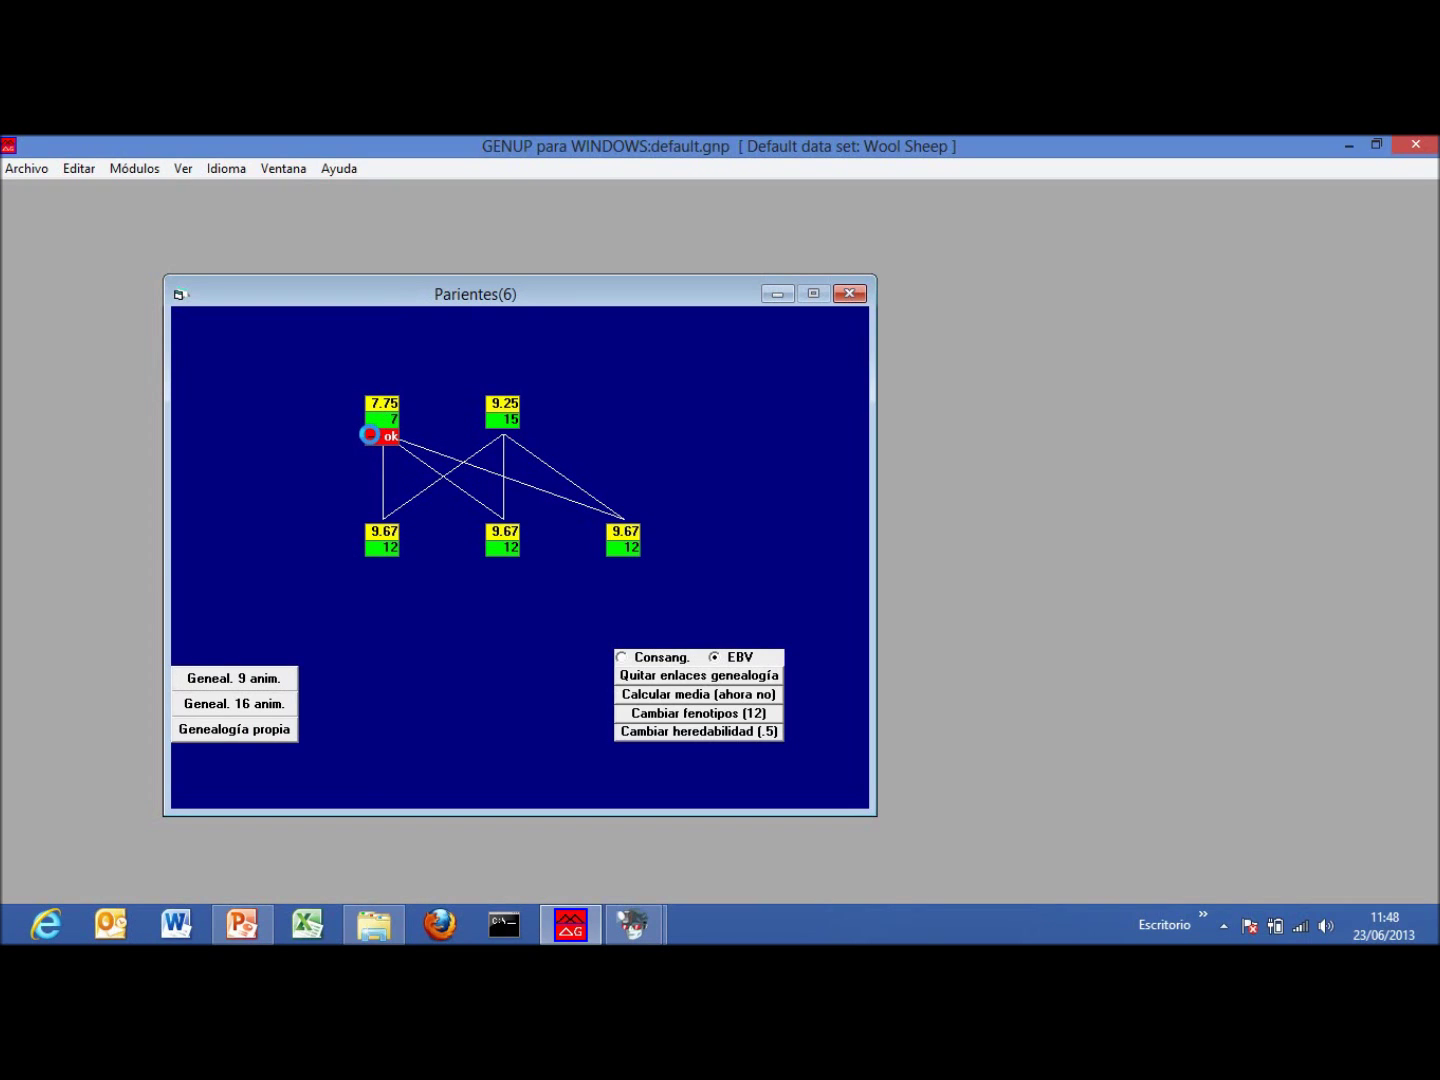
{"action": "left_click", "coordinate": [386, 433]}
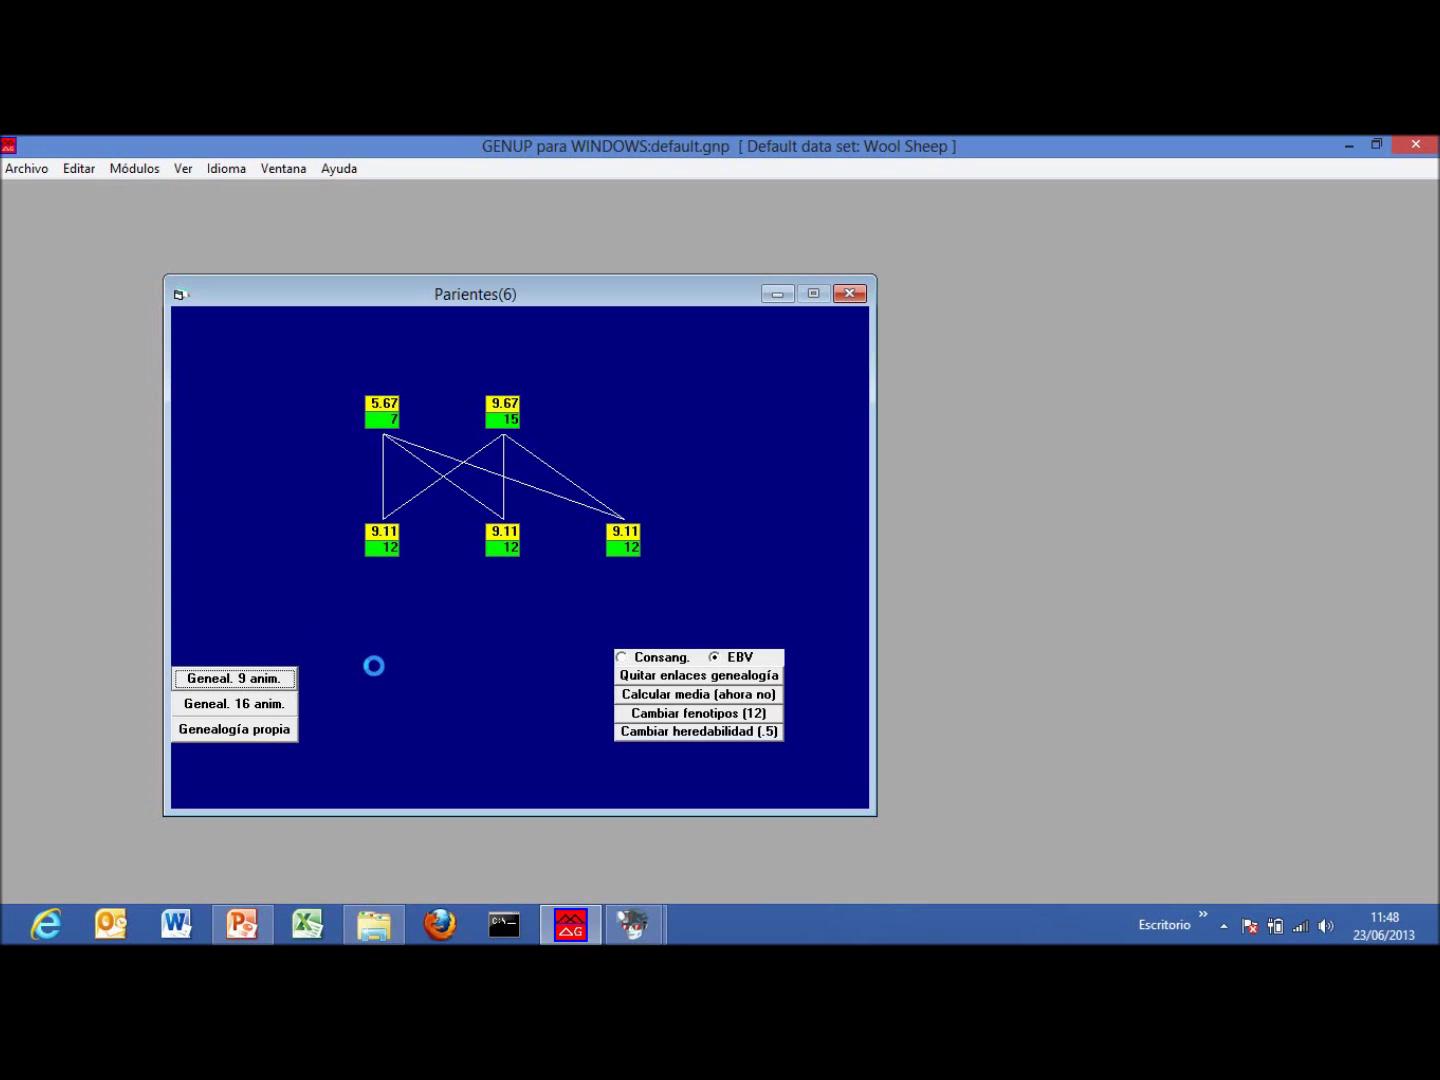
- Set the phenotype of the middle offspring to 15
{"action": "left_click", "coordinate": [498, 550]}
{"action": "left_click", "coordinate": [497, 563]}
{"action": "left_click", "coordinate": [498, 564]}
{"action": "left_click", "coordinate": [509, 564]}
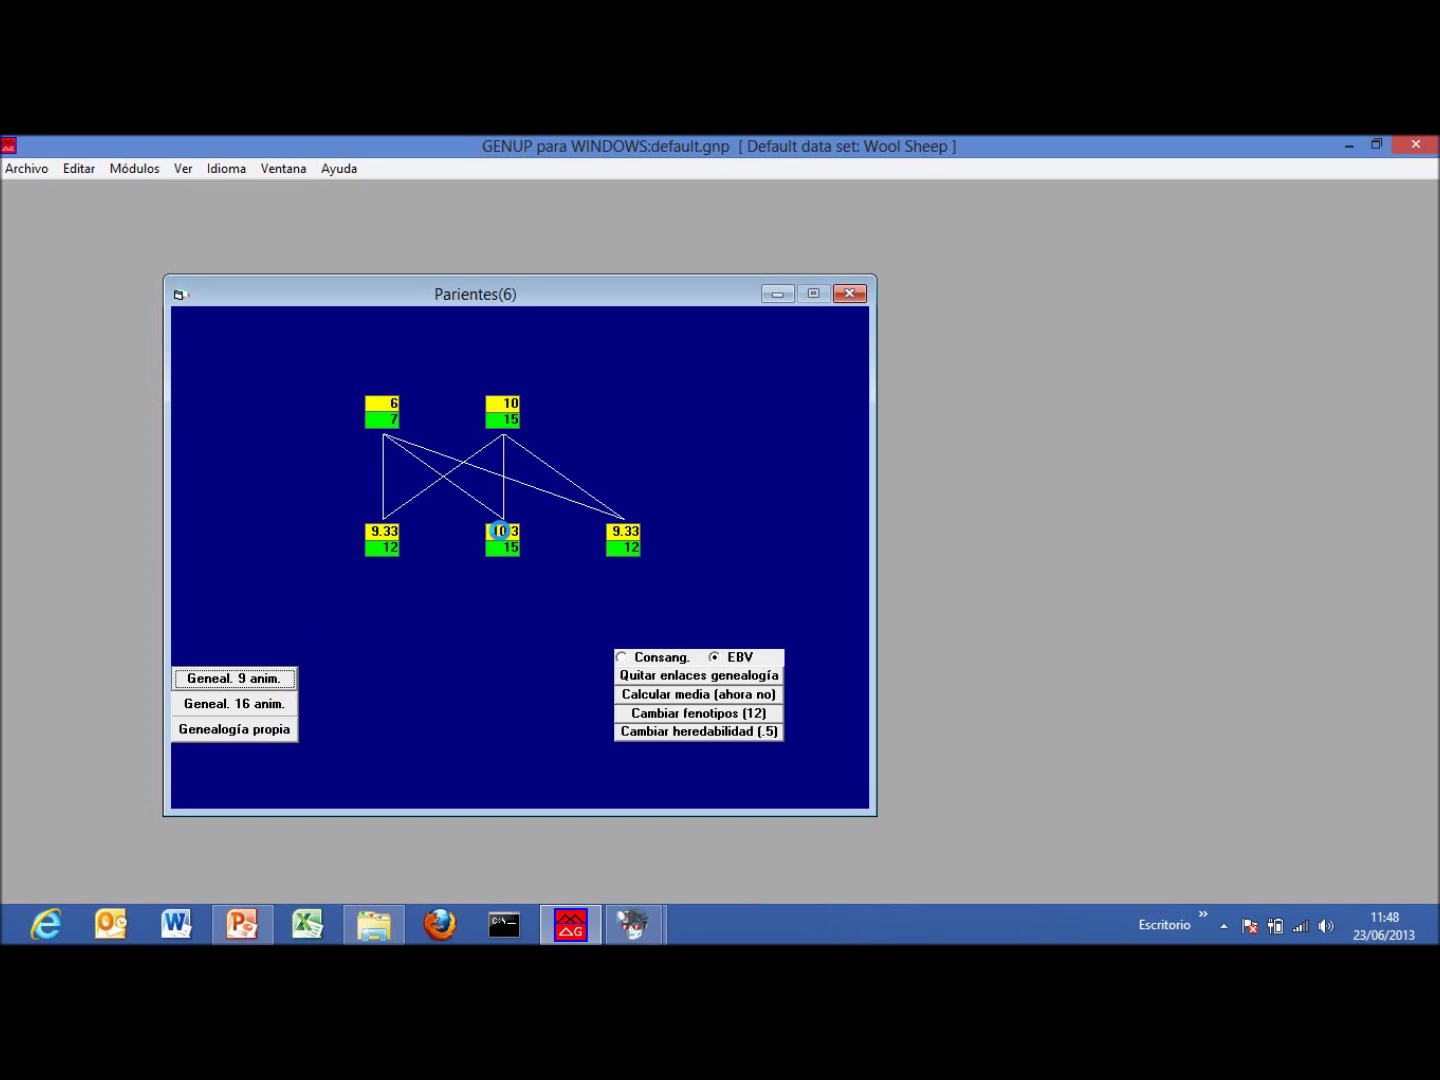
- Set the phenotype of the third offspring to 8
{"action": "left_click", "coordinate": [635, 545]}
{"action": "right_click", "coordinate": [612, 563]}
{"action": "right_click", "coordinate": [608, 563]}
{"action": "right_click", "coordinate": [610, 563]}
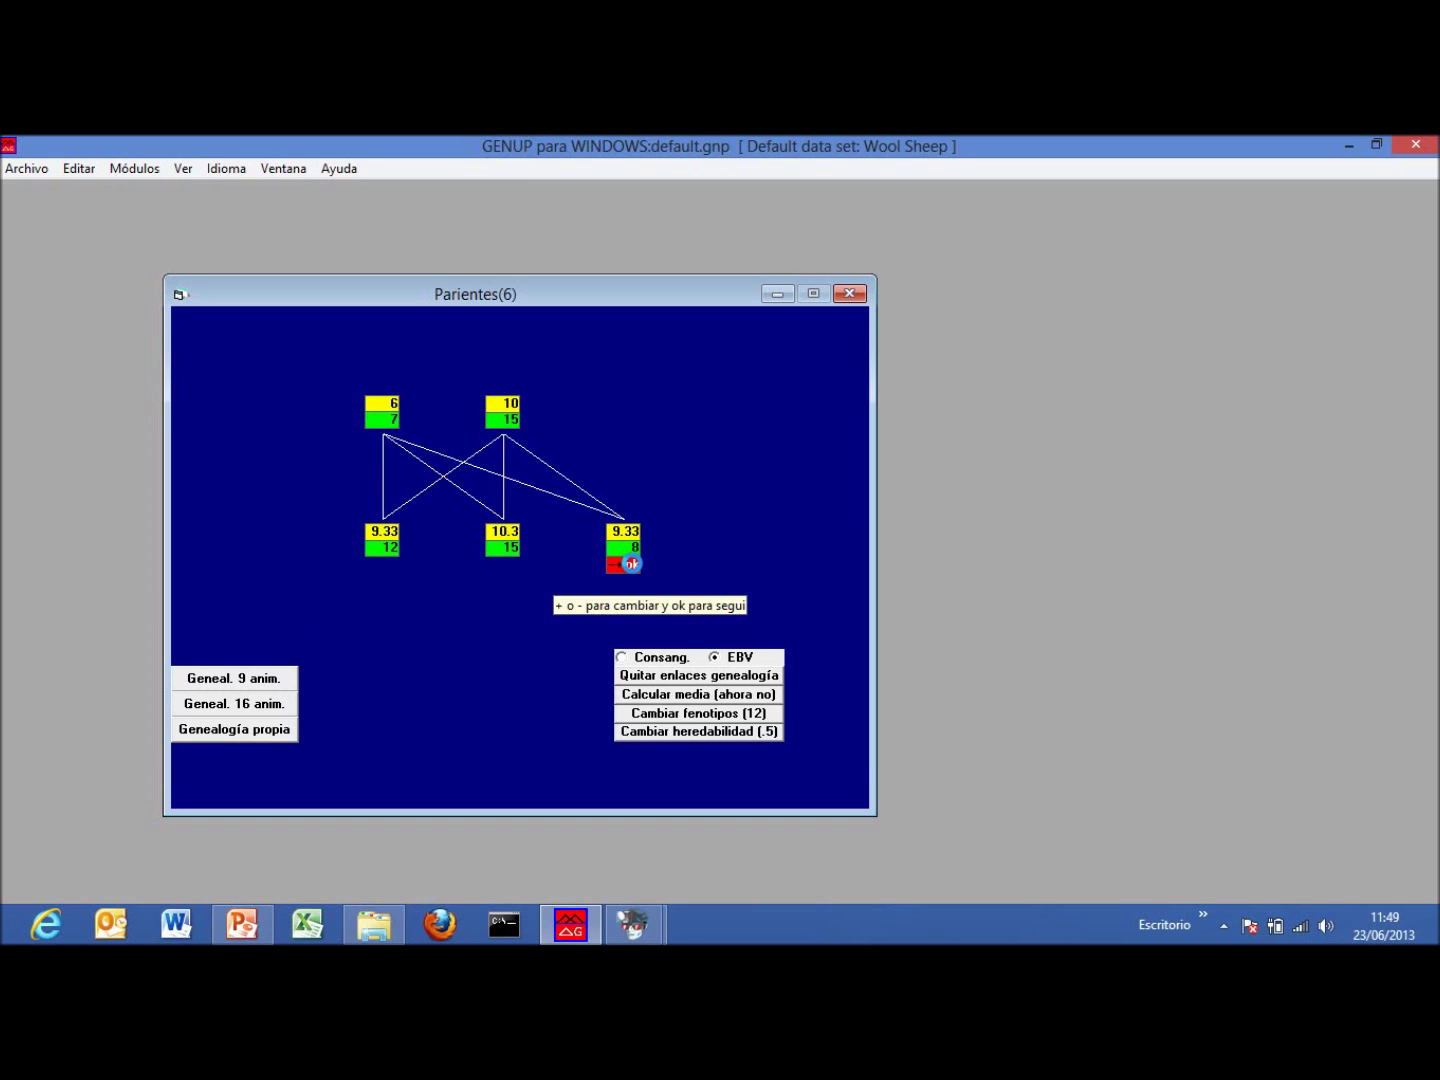
{"action": "left_click", "coordinate": [631, 564]}
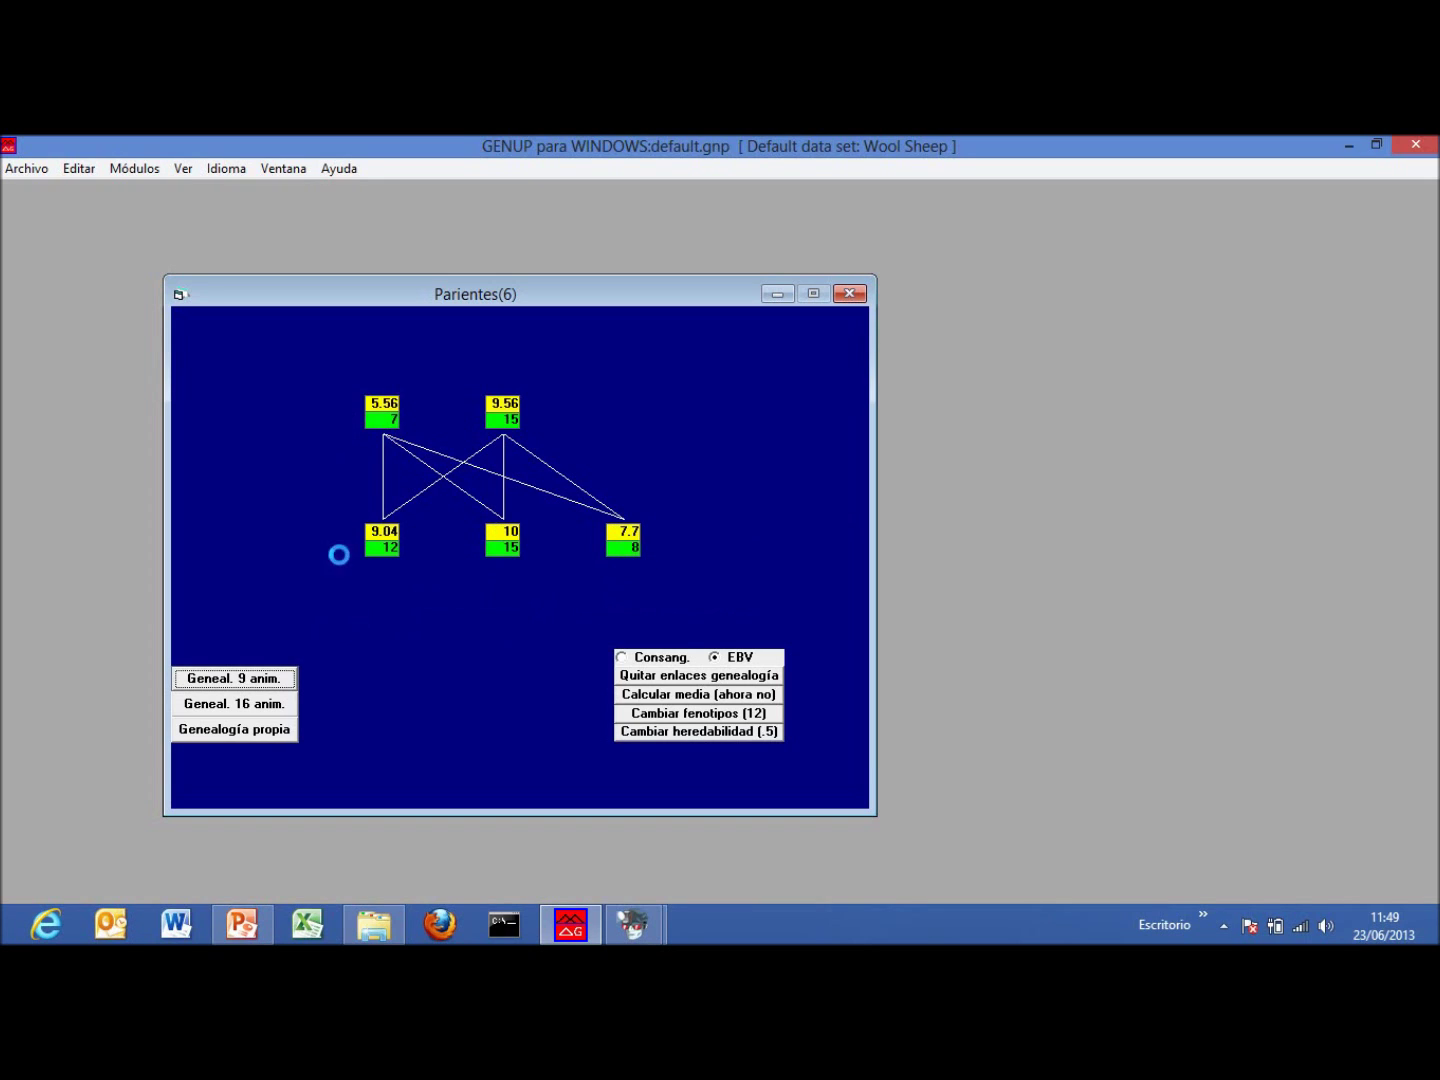